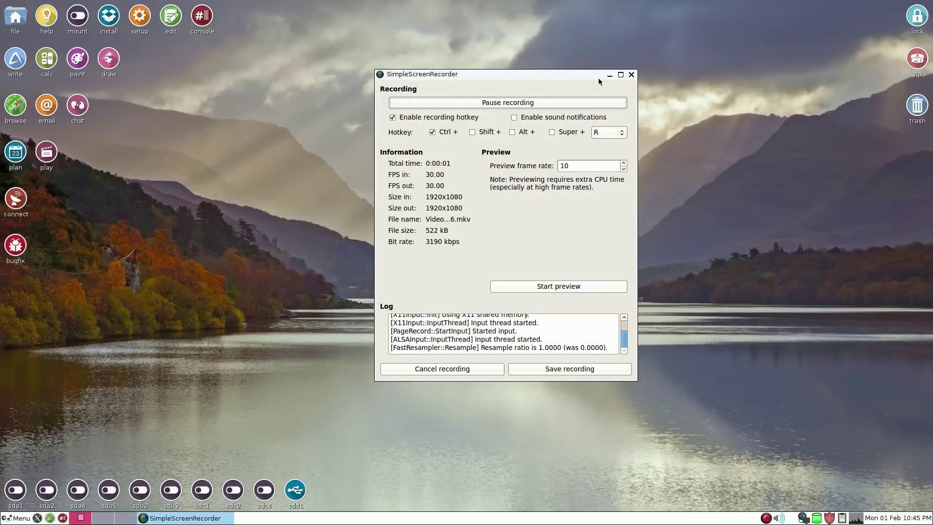
# Minimize the SimpleScreenRecorder window so only the desktop and its icons show.
pyautogui.click(608, 75)
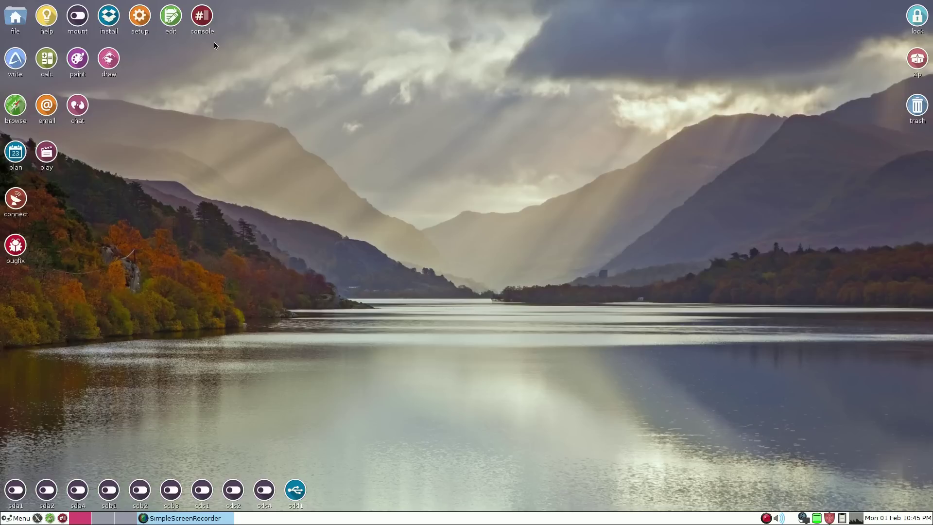
# Start the Universal installer for an Internal (IDE or SATA) hard drive and pick drive sdb.
pyautogui.click(110, 18)
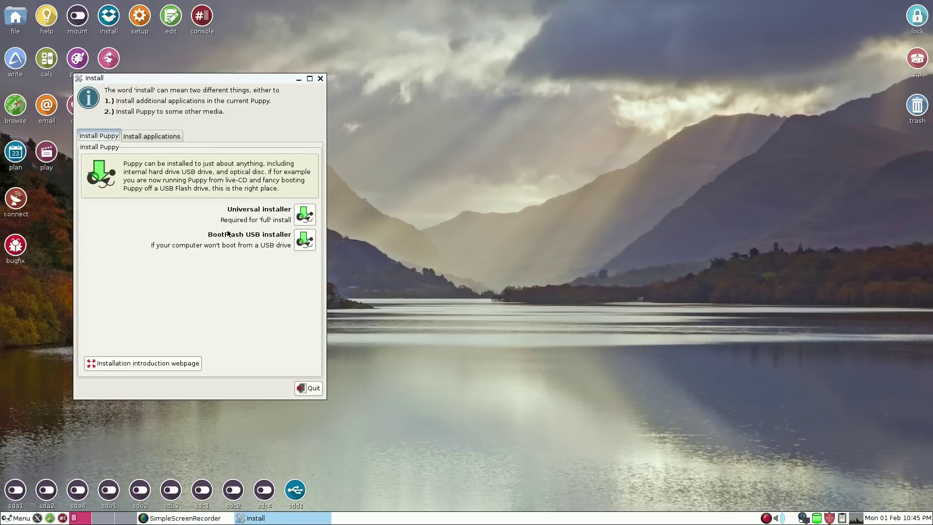
pyautogui.click(300, 214)
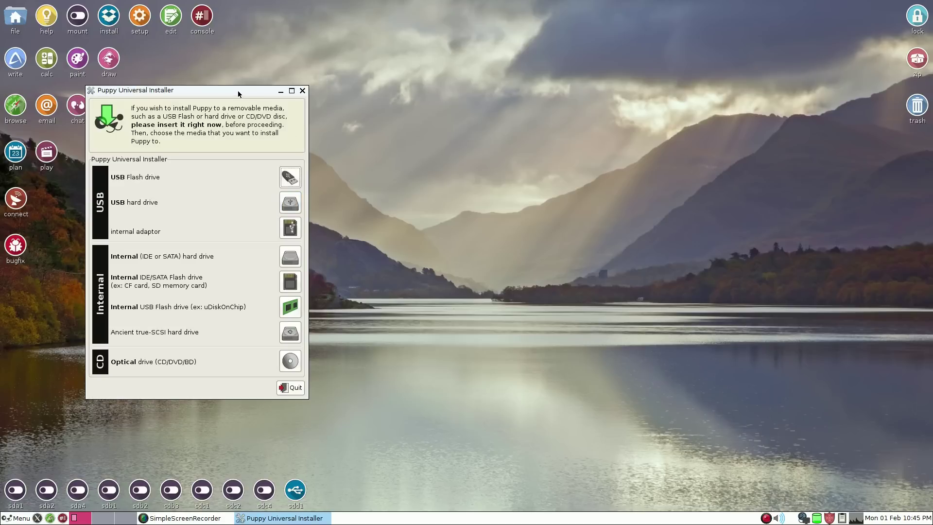
pyautogui.moveTo(236, 92); pyautogui.dragTo(460, 80)
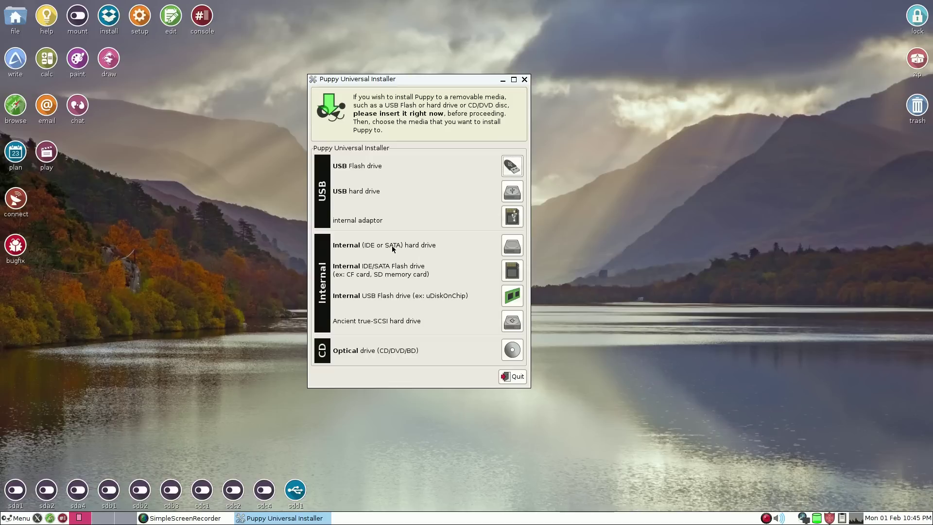
pyautogui.click(511, 246)
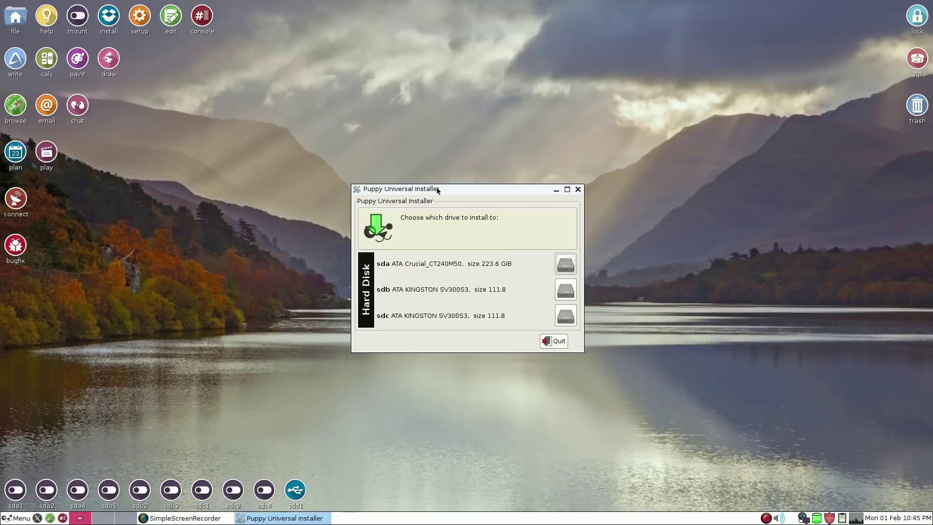
pyautogui.moveTo(447, 190); pyautogui.dragTo(417, 115)
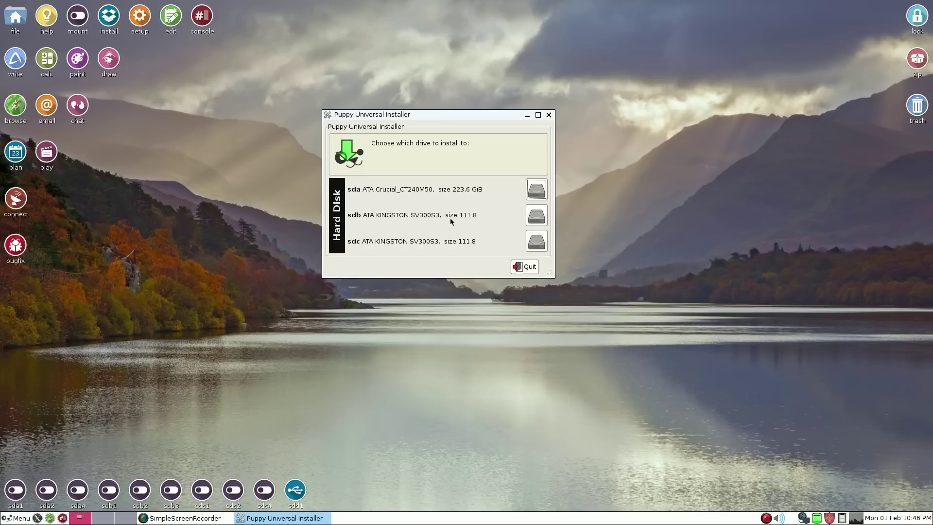
pyautogui.click(534, 217)
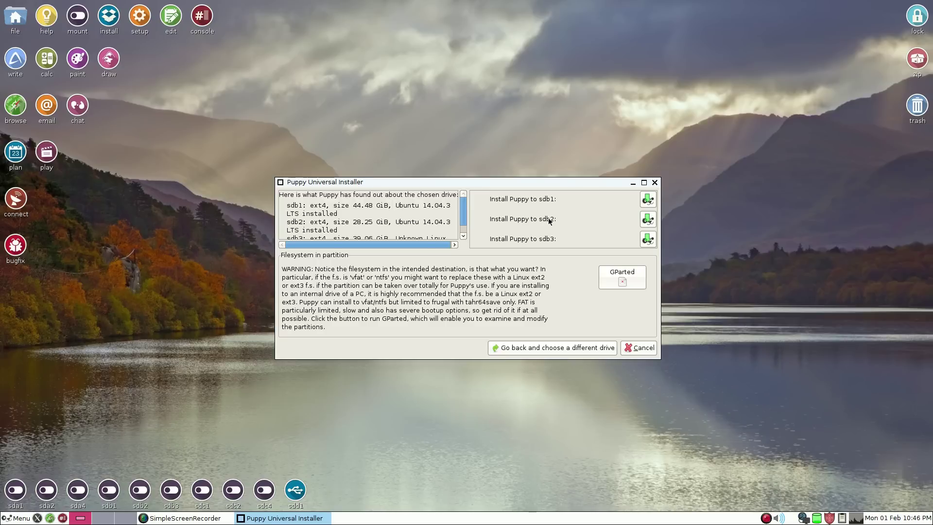
# Choose and confirm partition sdb2, with CD as the source of the Puppy files.
pyautogui.click(648, 220)
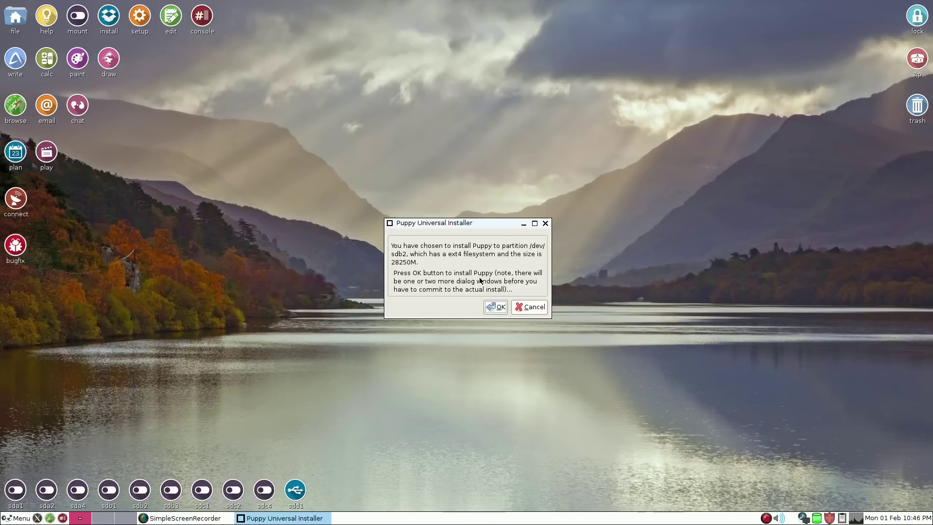
pyautogui.click(494, 306)
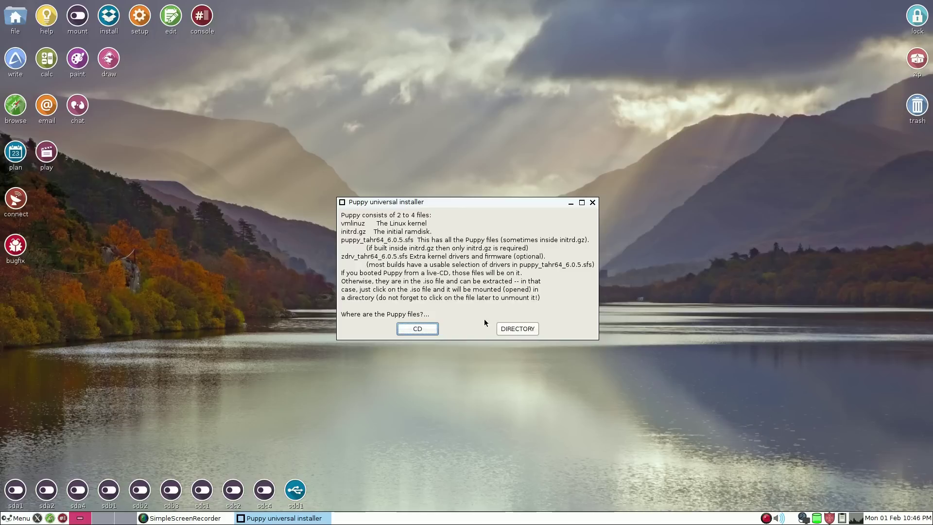
pyautogui.click(422, 329)
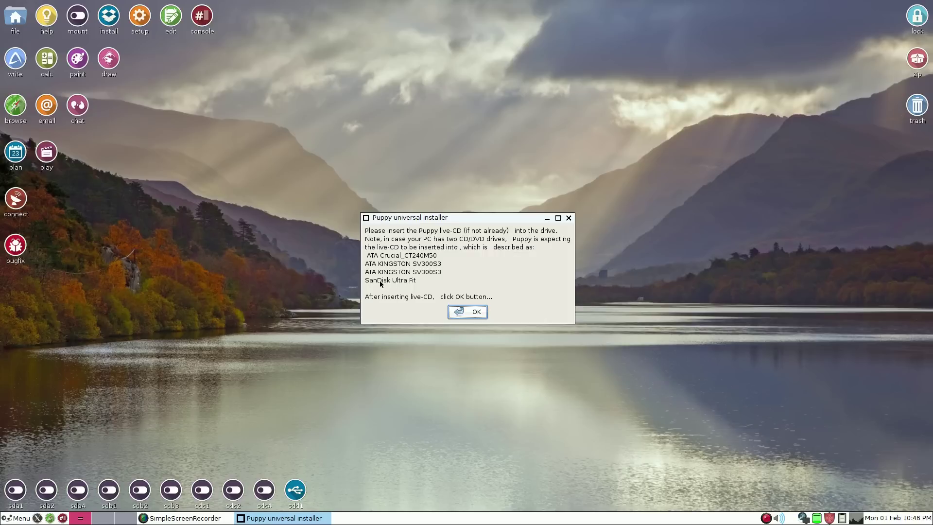
# Confirm the live-CD prompt and mount sdd1 to list its Puppy files.
pyautogui.click(467, 310)
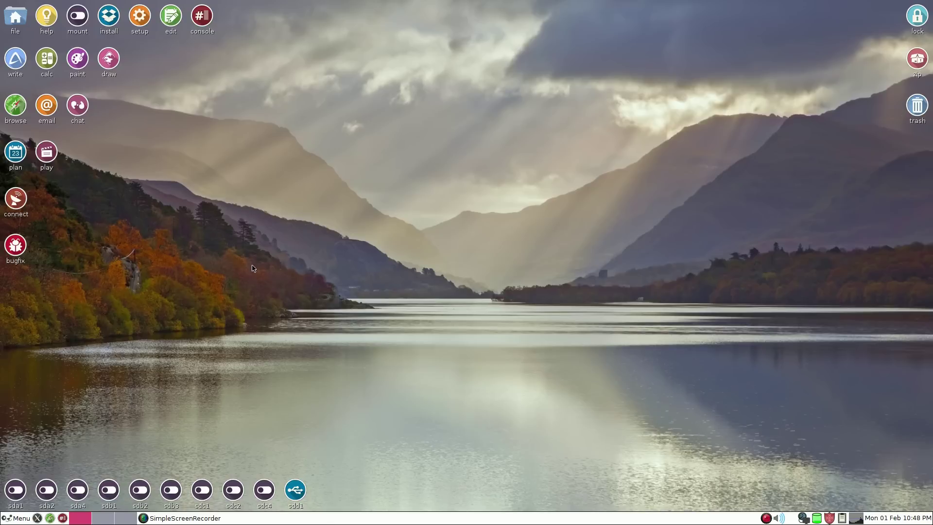
pyautogui.click(293, 494)
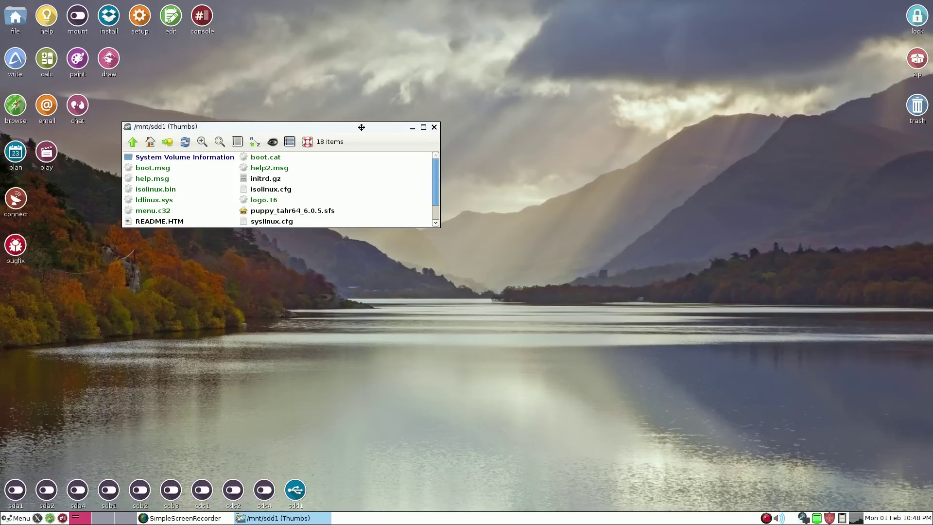
pyautogui.moveTo(361, 126); pyautogui.dragTo(813, 13)
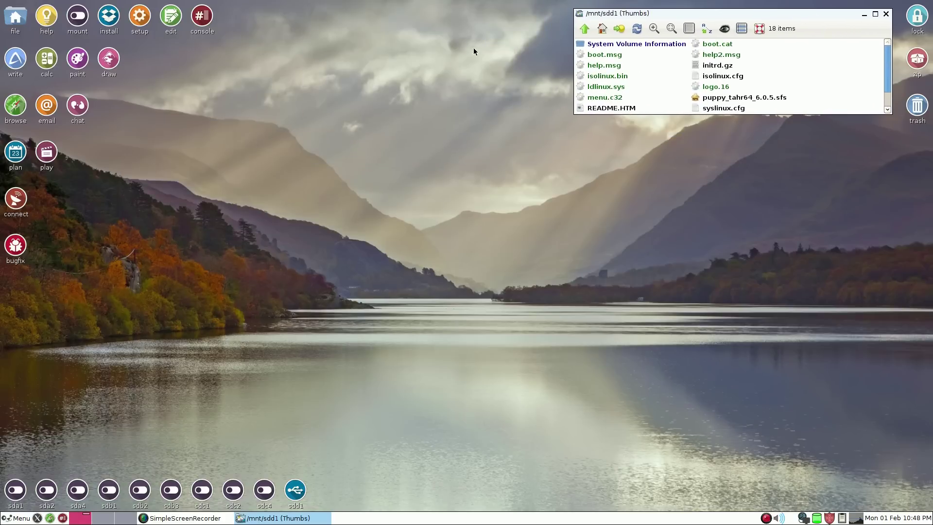
# Open pMount and show its drive list with sdd1 mounted.
pyautogui.click(83, 26)
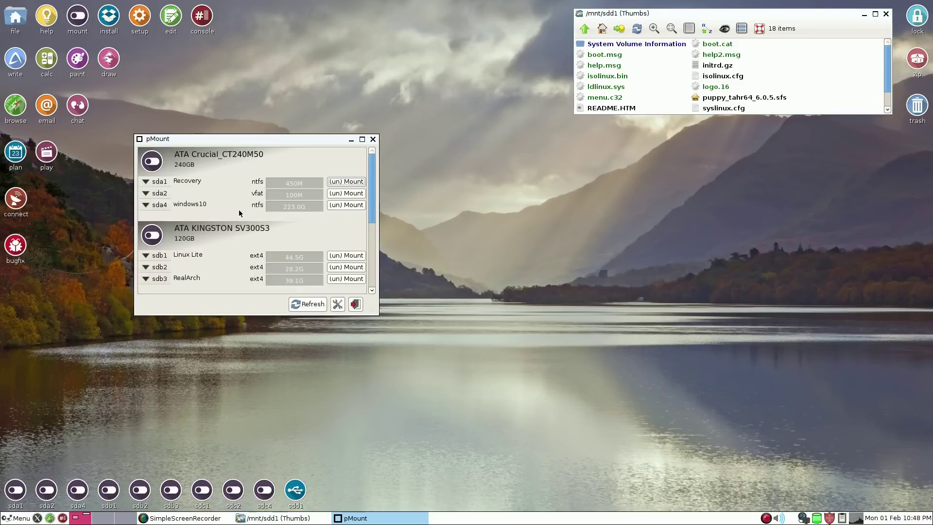
pyautogui.moveTo(372, 197); pyautogui.dragTo(395, 278)
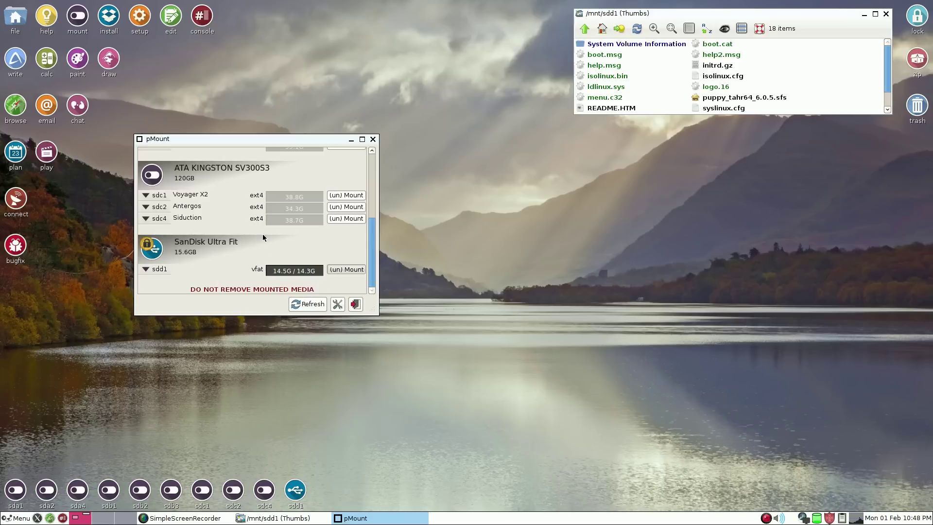
pyautogui.moveTo(279, 143); pyautogui.dragTo(375, 107)
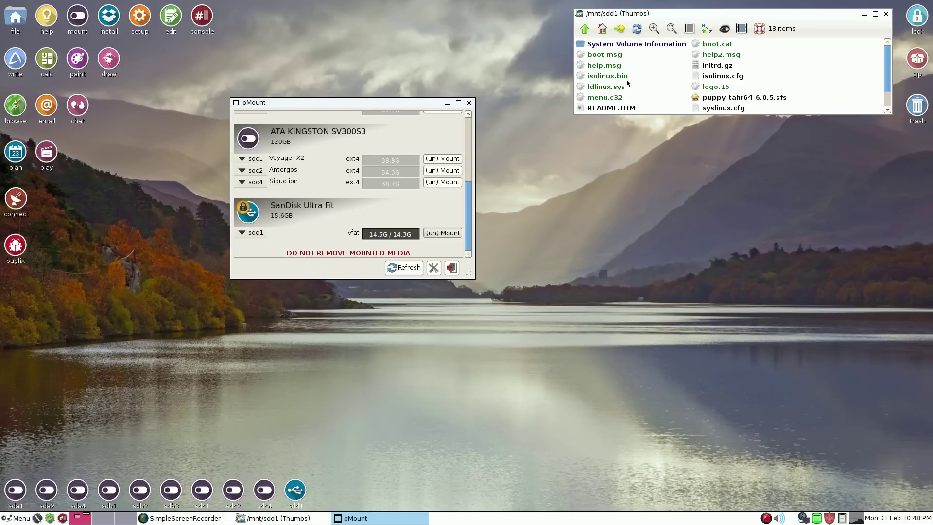
# Rerun the Universal installer for internal drive sdb and confirm installing to partition sdb2.
pyautogui.click(109, 19)
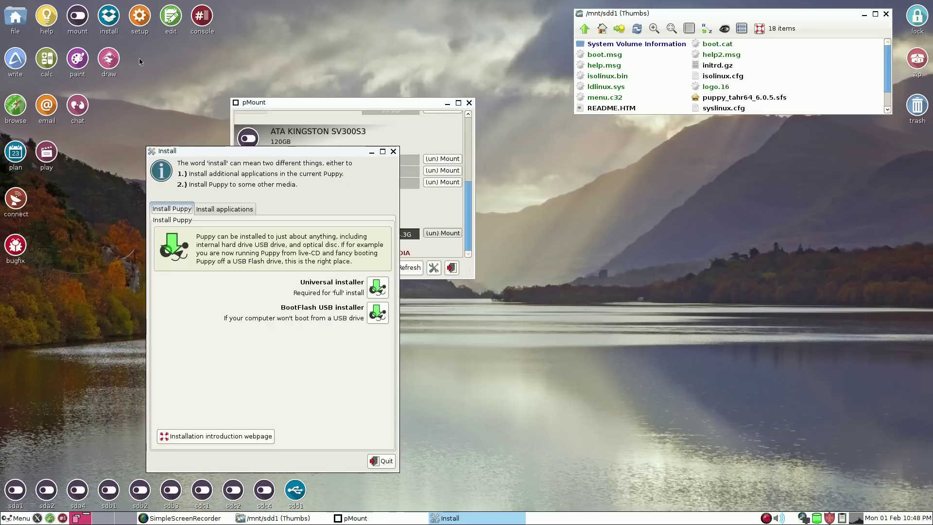
pyautogui.click(383, 287)
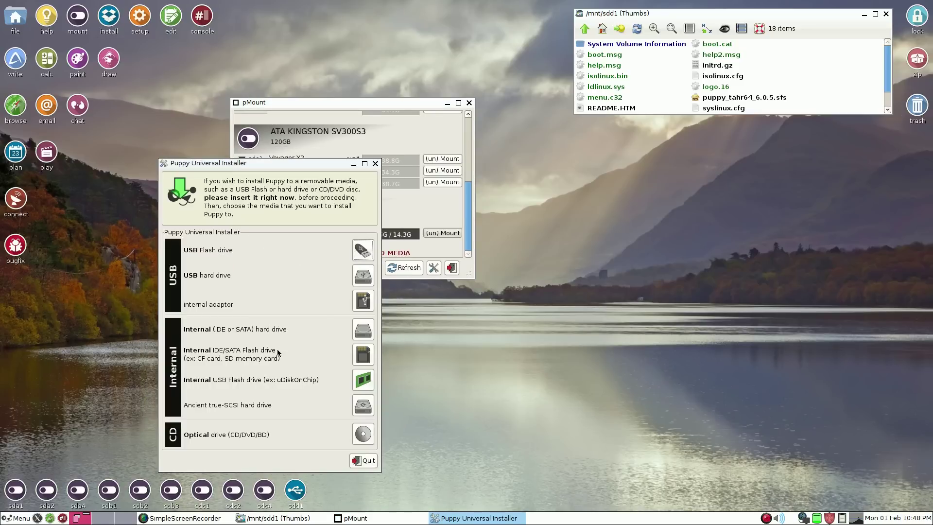
pyautogui.click(362, 331)
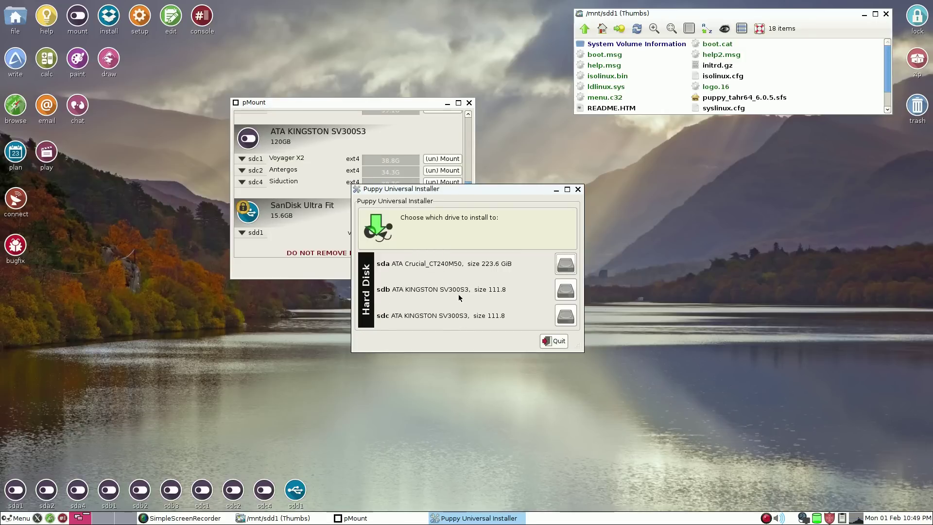
pyautogui.click(566, 291)
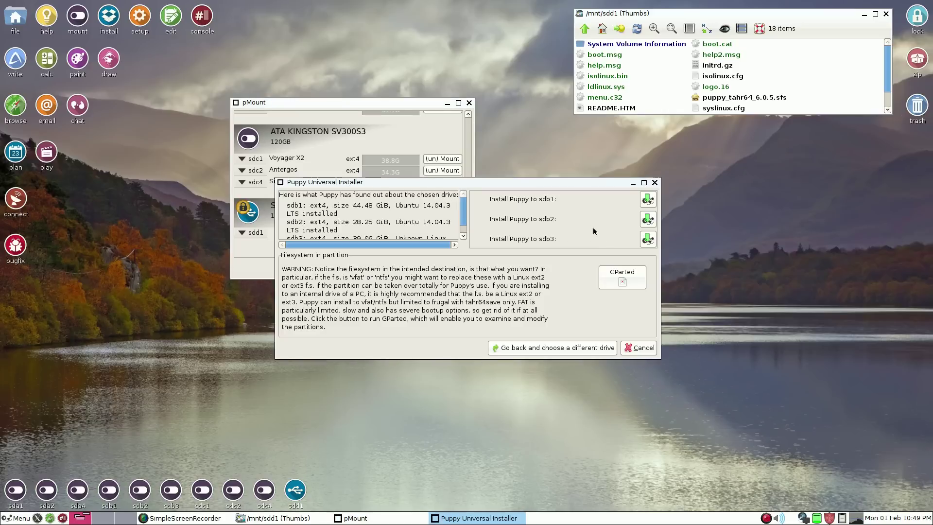
pyautogui.click(650, 219)
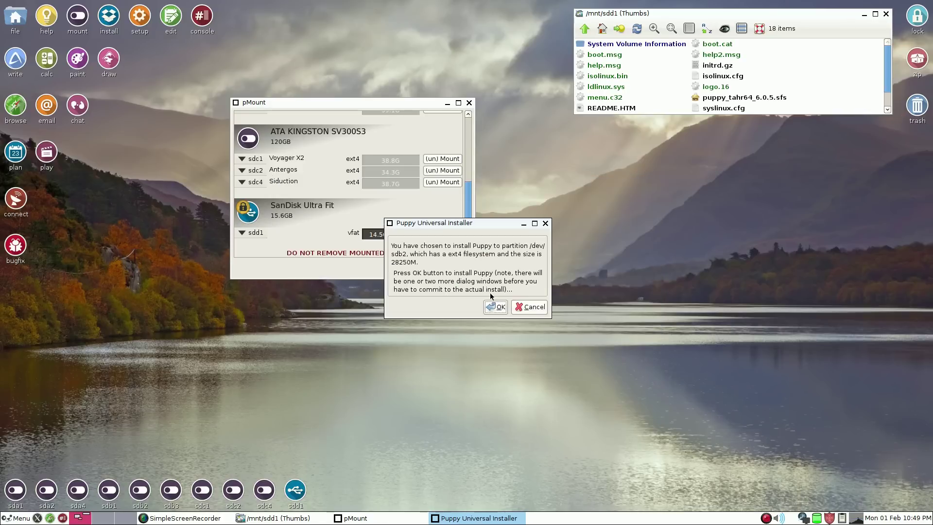
pyautogui.click(496, 307)
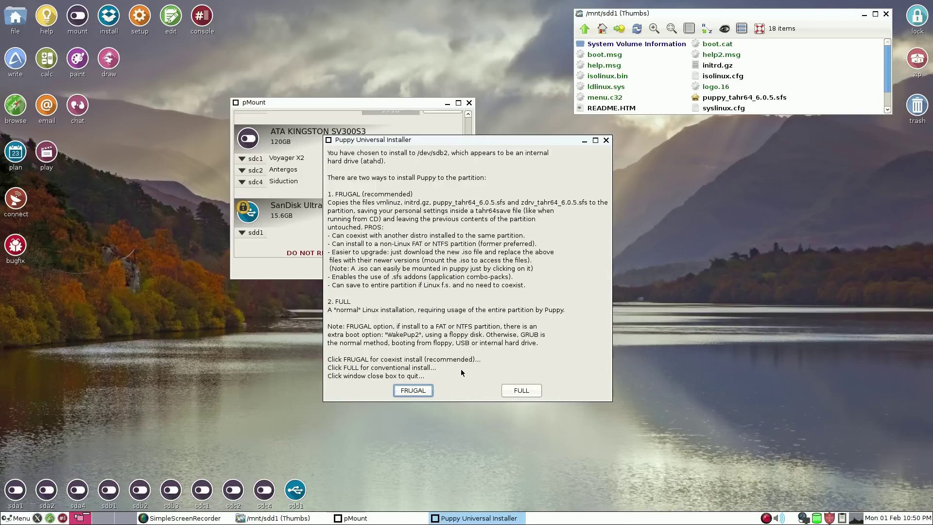
# Choose a FULL installation onto /dev/sdb2 instead of frugal.
pyautogui.click(527, 389)
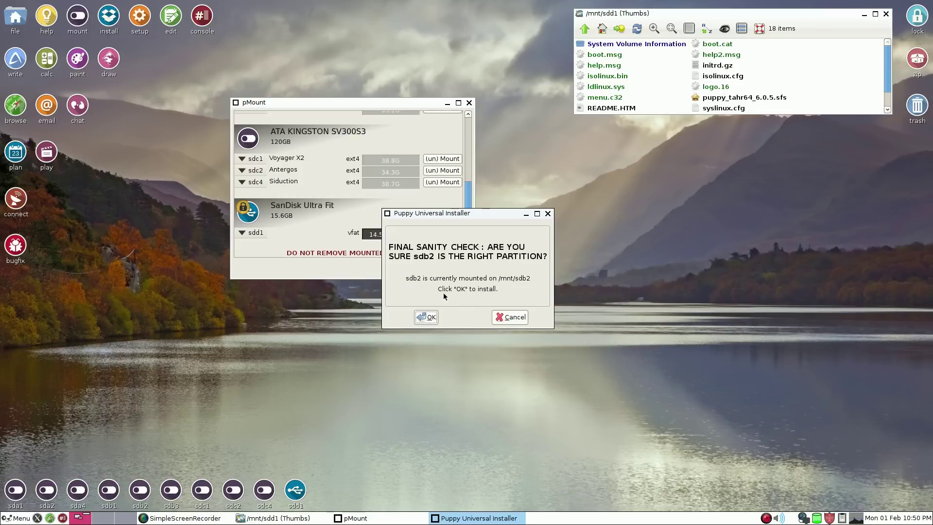
# Confirm sdb2 in the final sanity check and let the installation run.
pyautogui.click(427, 317)
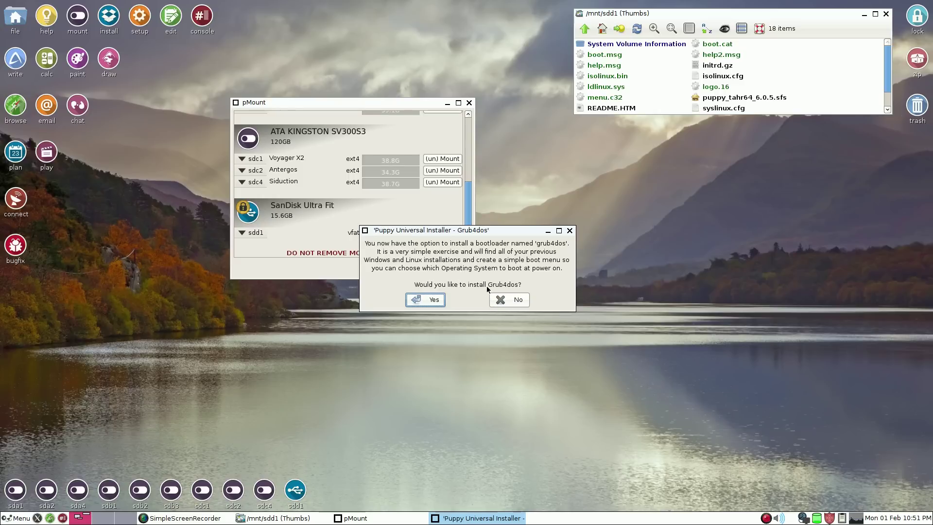
# Decline the Grub4dos bootloader, dismiss the install-finished message, and close the GRUB instructions text.
pyautogui.click(511, 299)
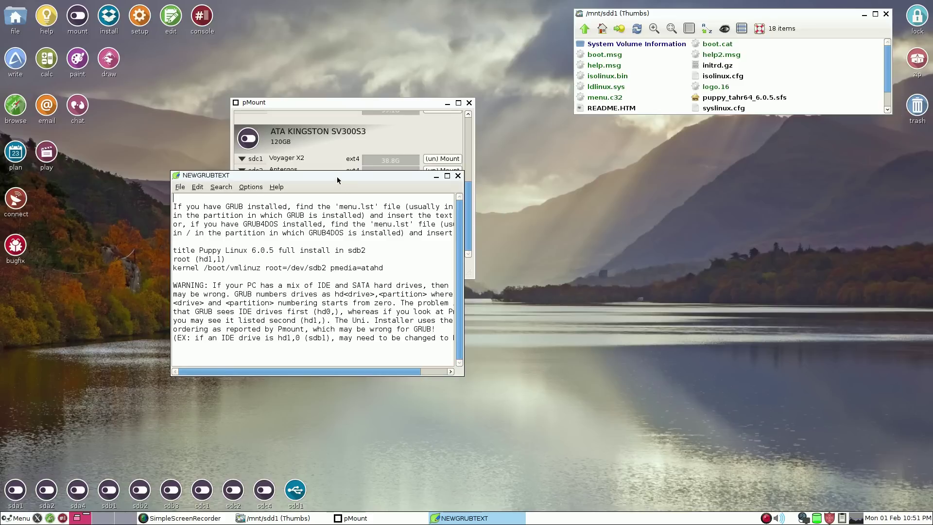
pyautogui.moveTo(339, 176); pyautogui.dragTo(498, 160)
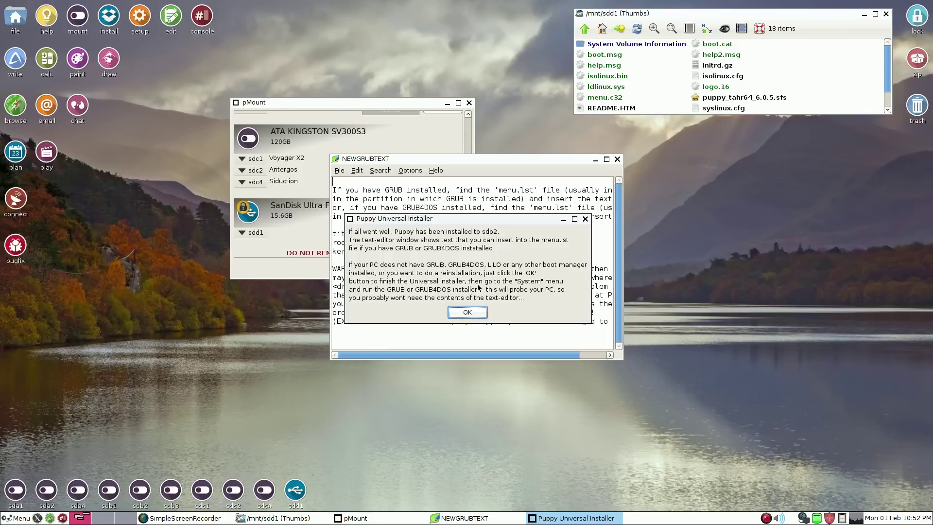
pyautogui.click(470, 312)
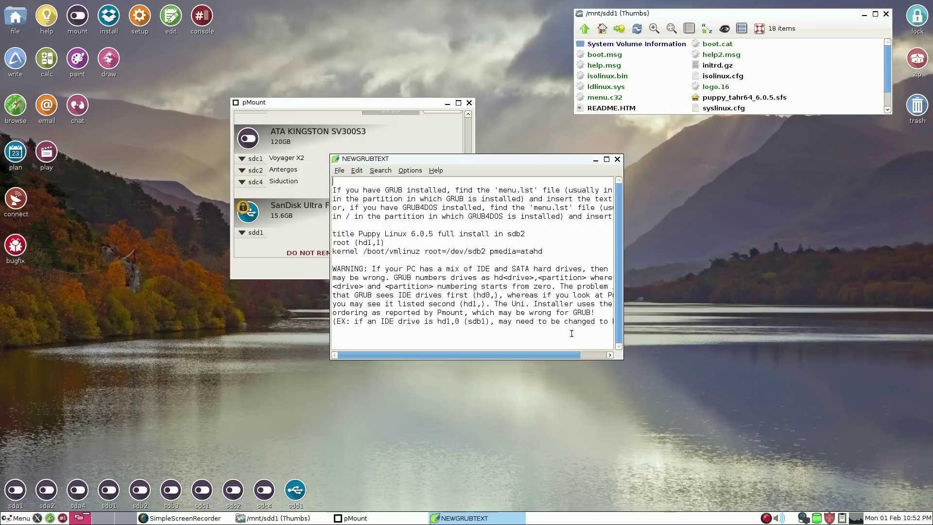
pyautogui.hscroll(2, 565, 339)
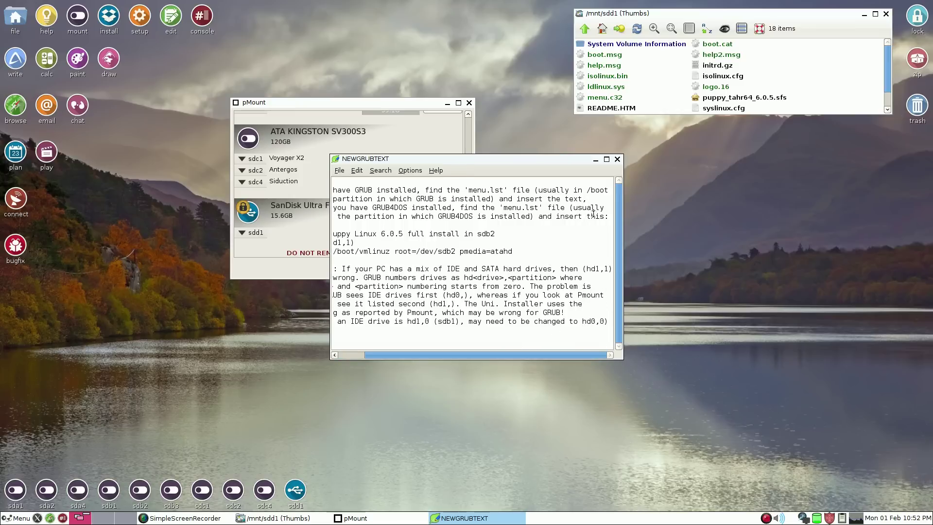
pyautogui.click(618, 159)
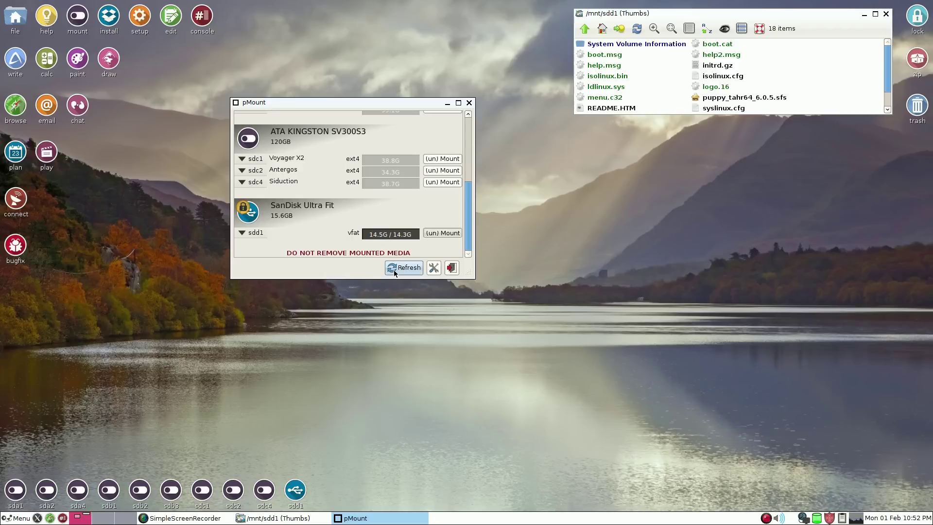
# Close pMount and the sdd1 listing, then open the sdb1 partition's files.
pyautogui.click(469, 103)
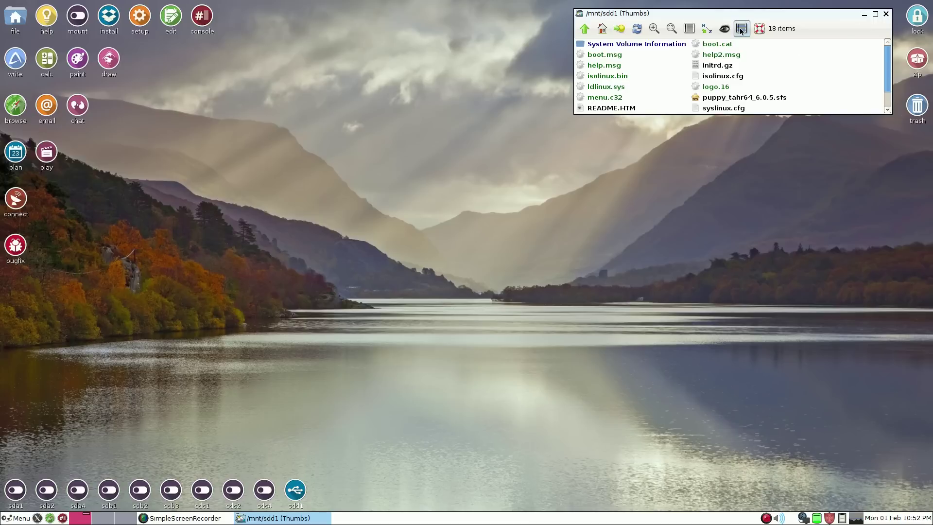
pyautogui.click(886, 14)
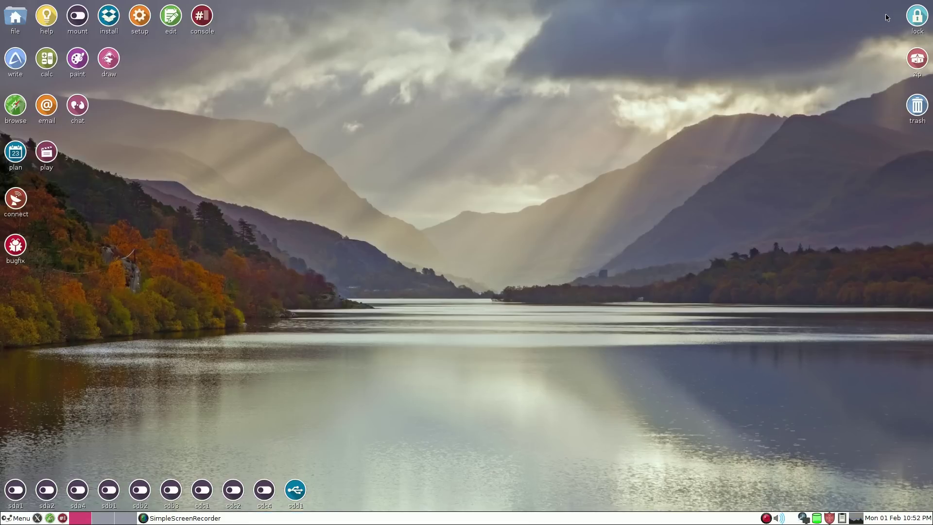
pyautogui.click(112, 493)
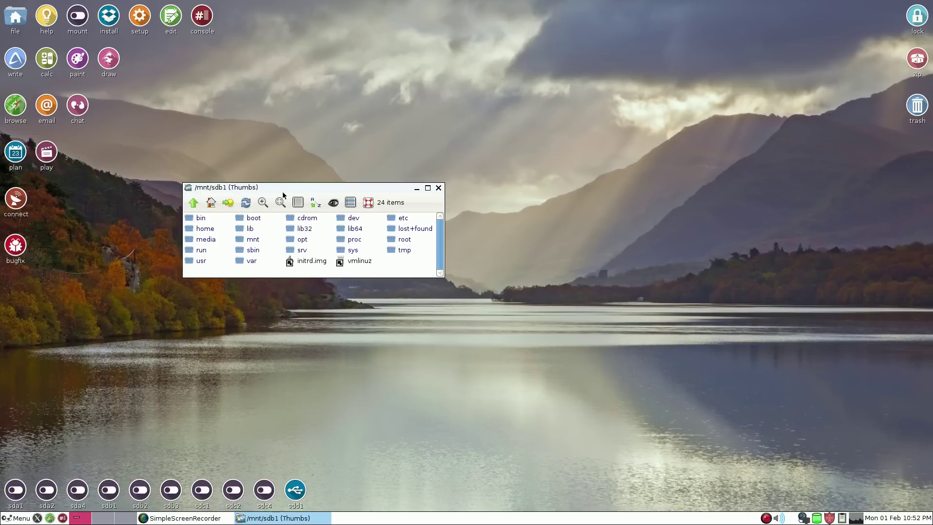
pyautogui.moveTo(301, 187); pyautogui.dragTo(449, 93)
# Browse sdb1 to home/len/Desktop, then open my-documents from the home folder.
pyautogui.doubleClick(349, 134)
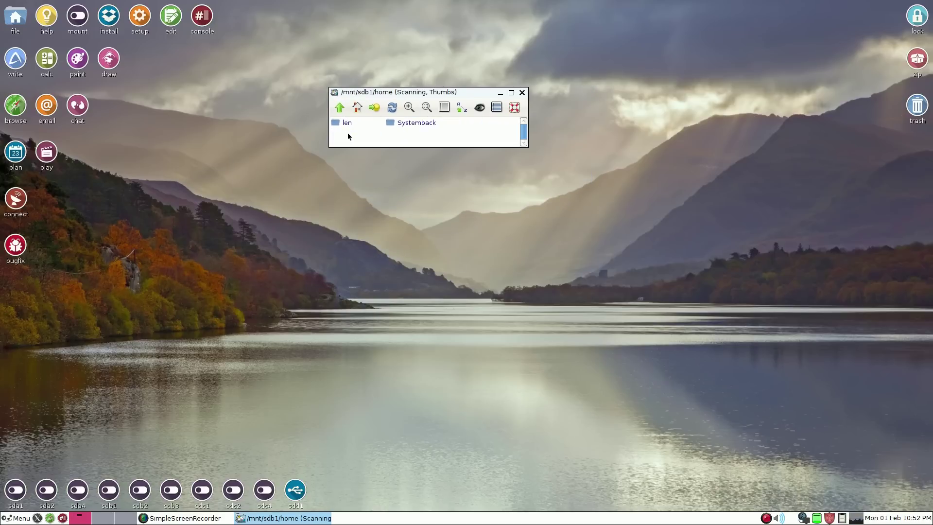
pyautogui.doubleClick(346, 125)
pyautogui.doubleClick(347, 125)
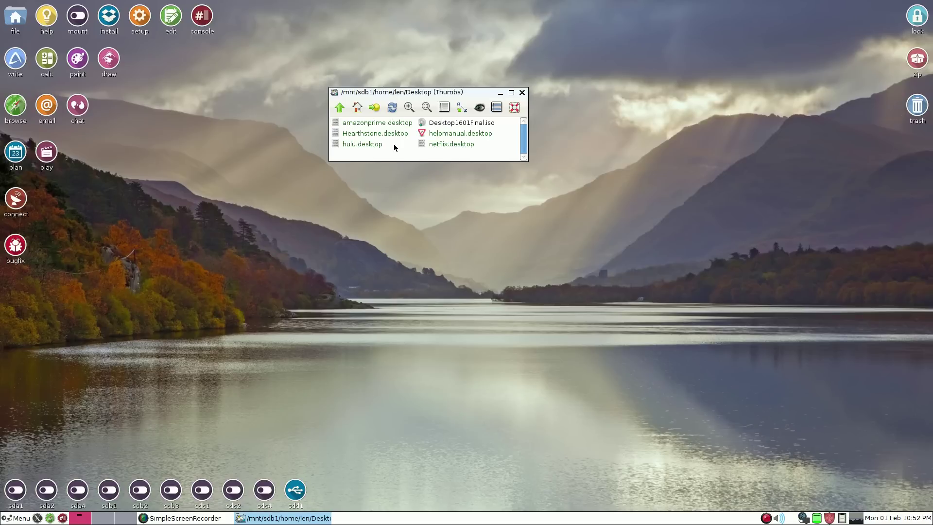
pyautogui.moveTo(413, 93); pyautogui.dragTo(398, 71)
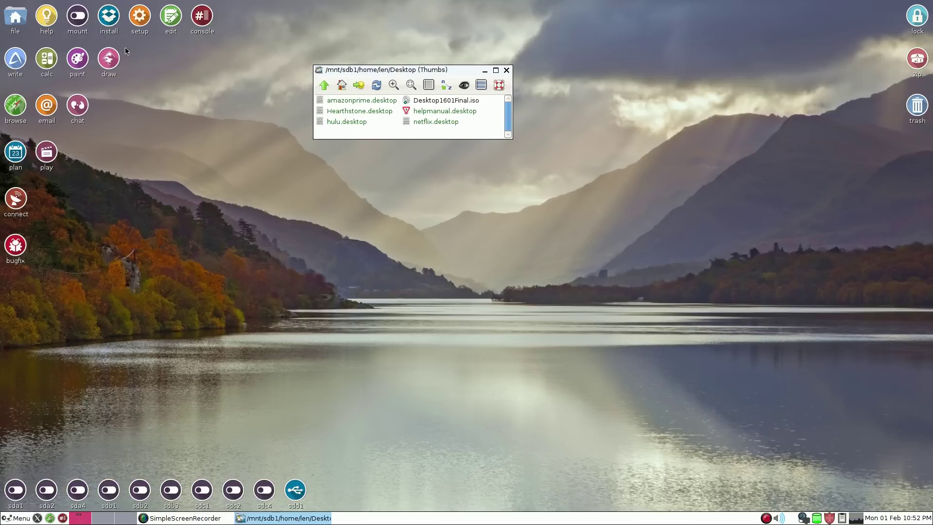
pyautogui.click(18, 17)
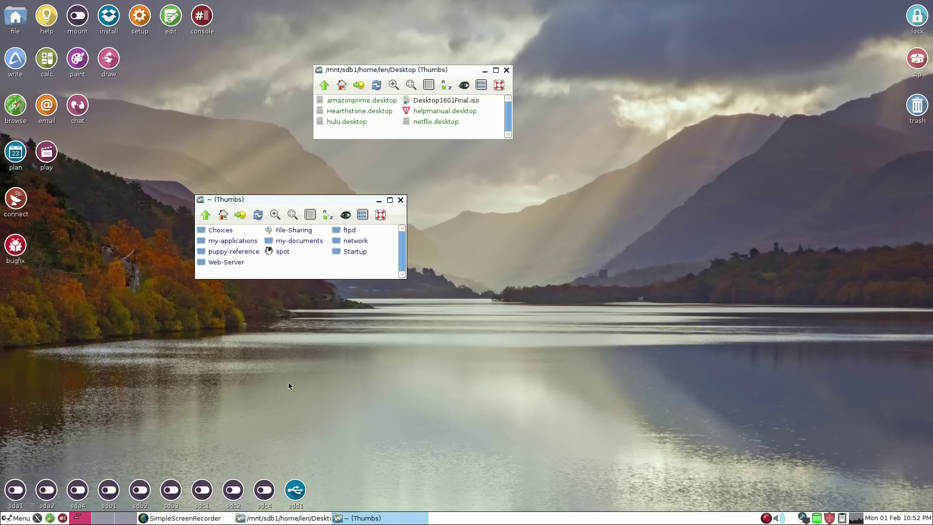
pyautogui.click(292, 242)
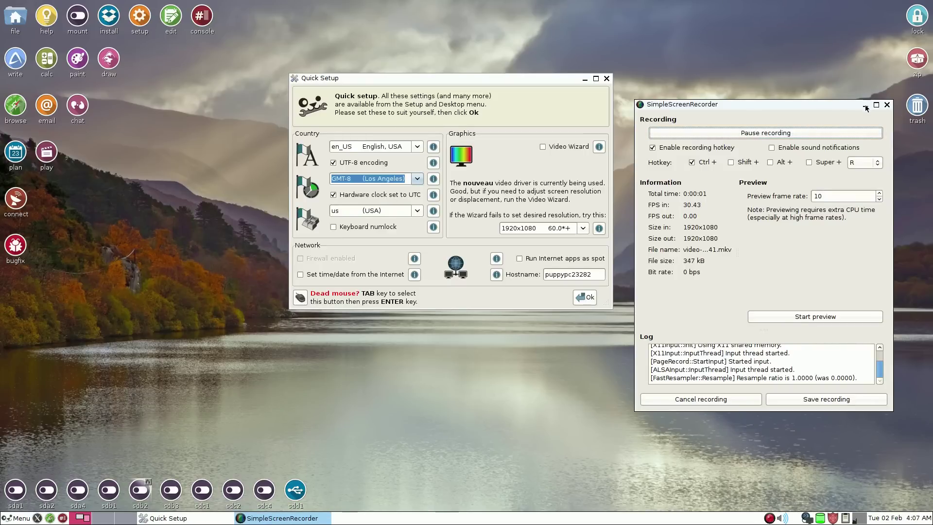
# Minimize SimpleScreenRecorder and reposition the Quick Setup dialog near the screen centre.
pyautogui.click(865, 106)
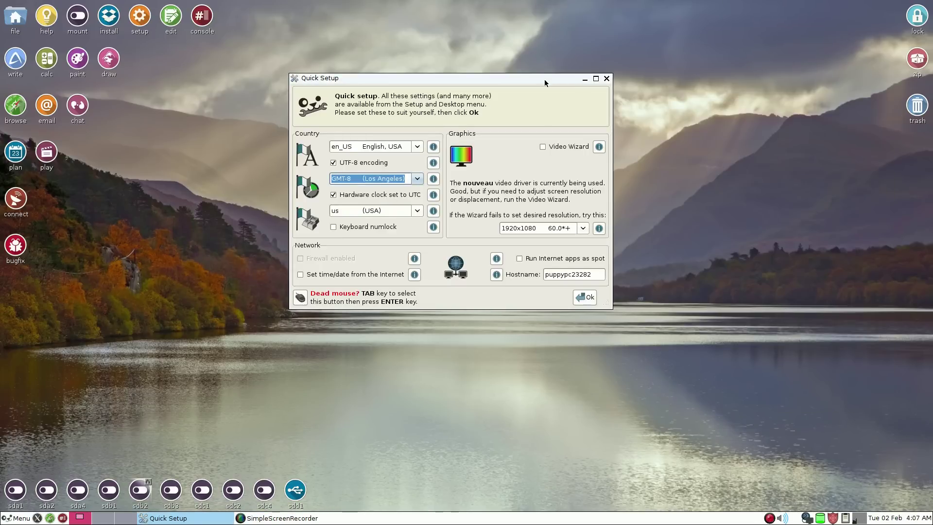
pyautogui.moveTo(545, 83); pyautogui.dragTo(548, 178)
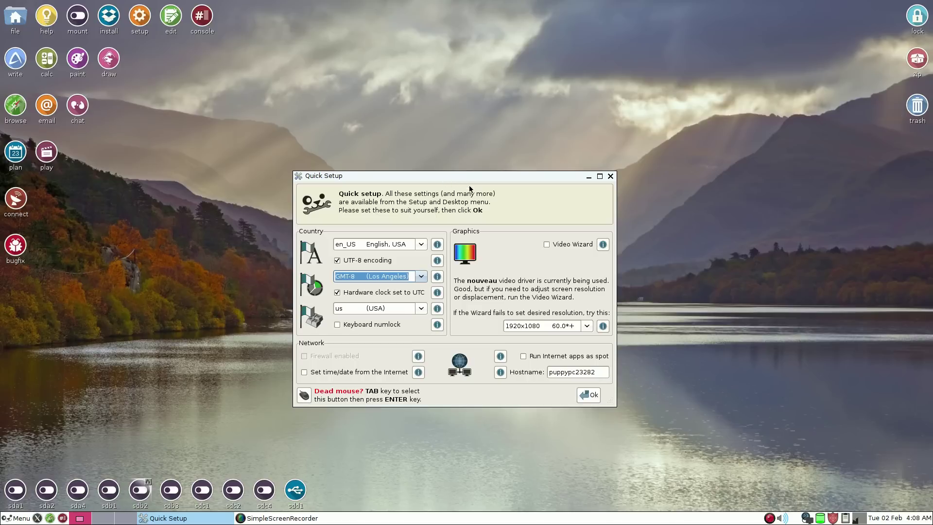
pyautogui.moveTo(471, 179); pyautogui.dragTo(462, 128)
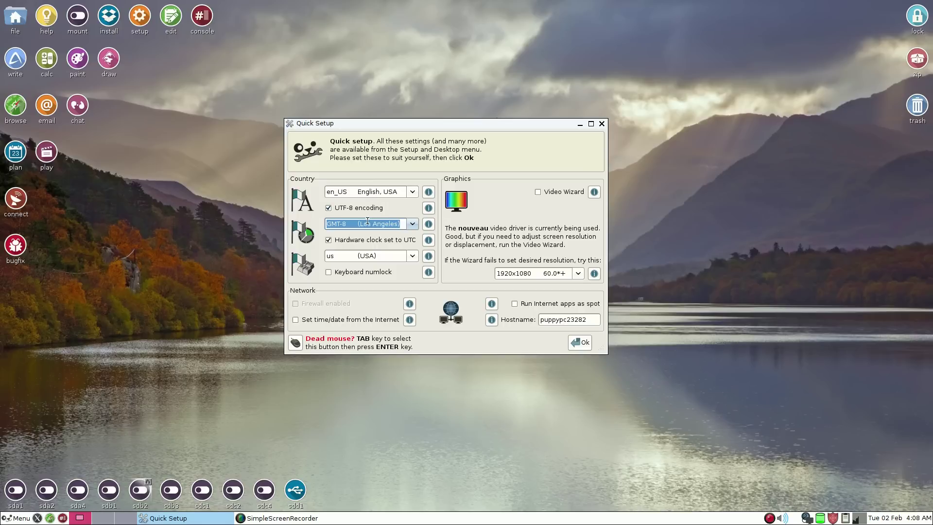
# Choose the America/New_York time zone, enable setting time from the Internet, and apply Quick Setup.
pyautogui.click(412, 224)
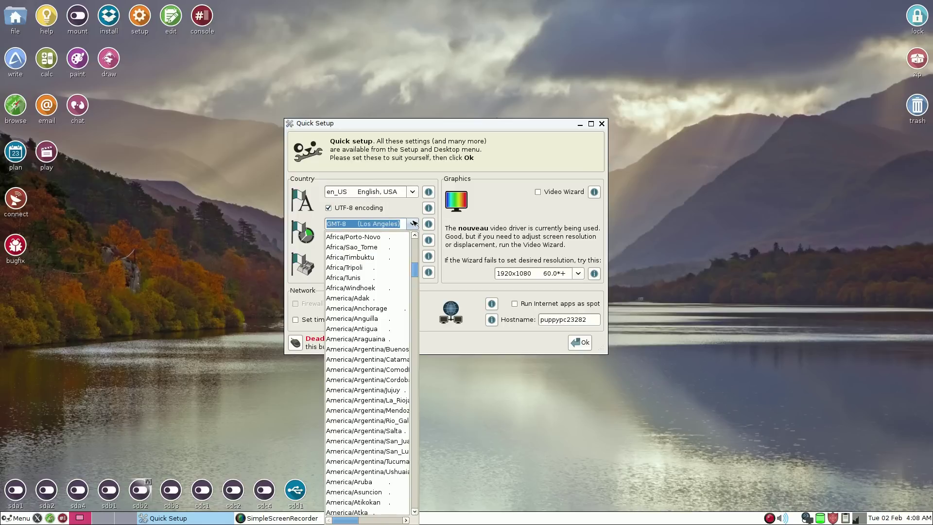
pyautogui.scroll(-15, 374, 319)
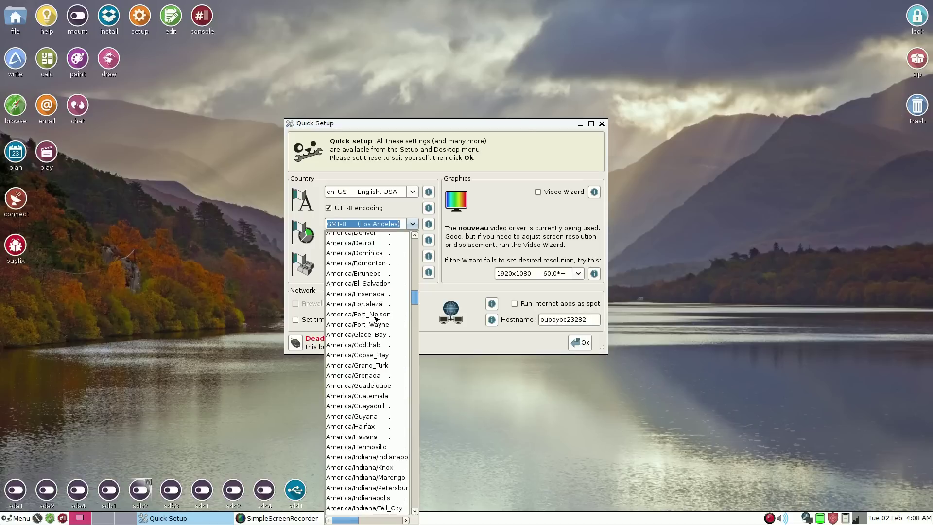
pyautogui.scroll(-13, 367, 322)
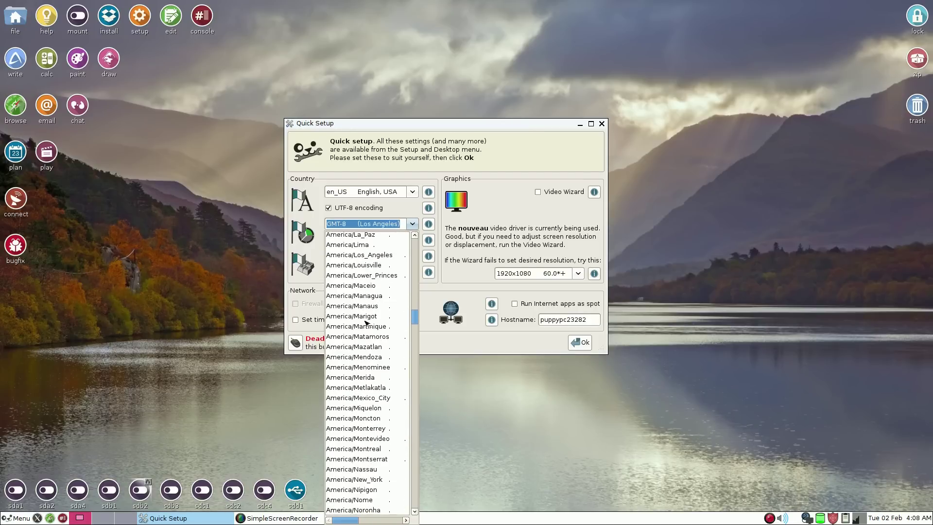
pyautogui.click(354, 479)
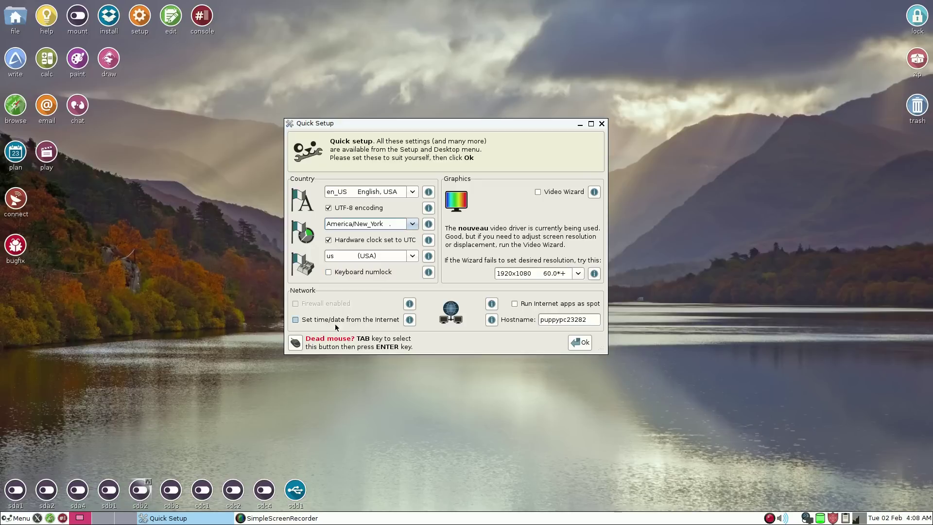
pyautogui.click(295, 320)
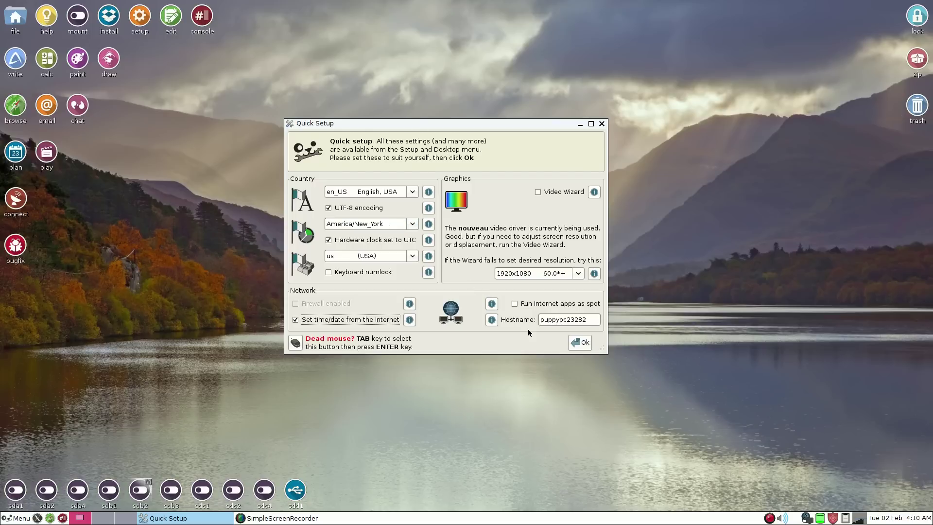
pyautogui.click(579, 343)
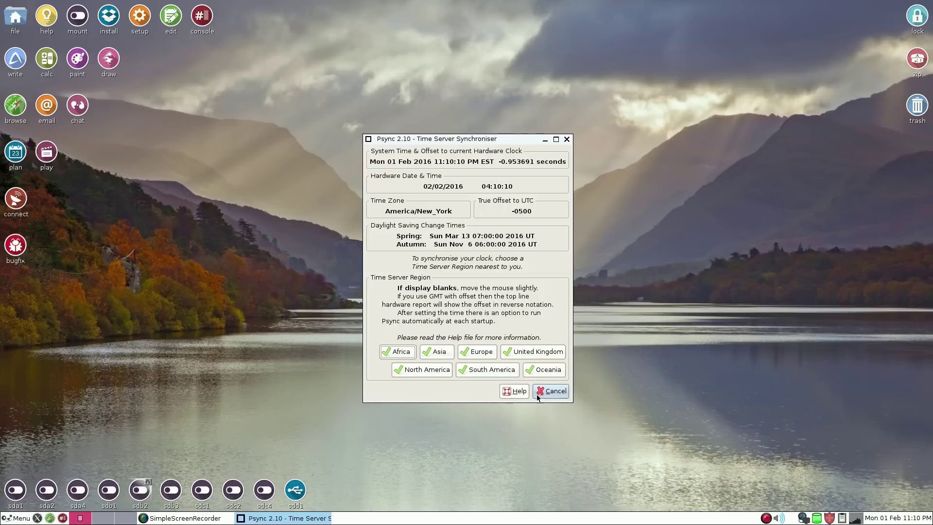
# Close Psync, then open Puppy Setup from the Welcome window and move it right.
pyautogui.click(567, 139)
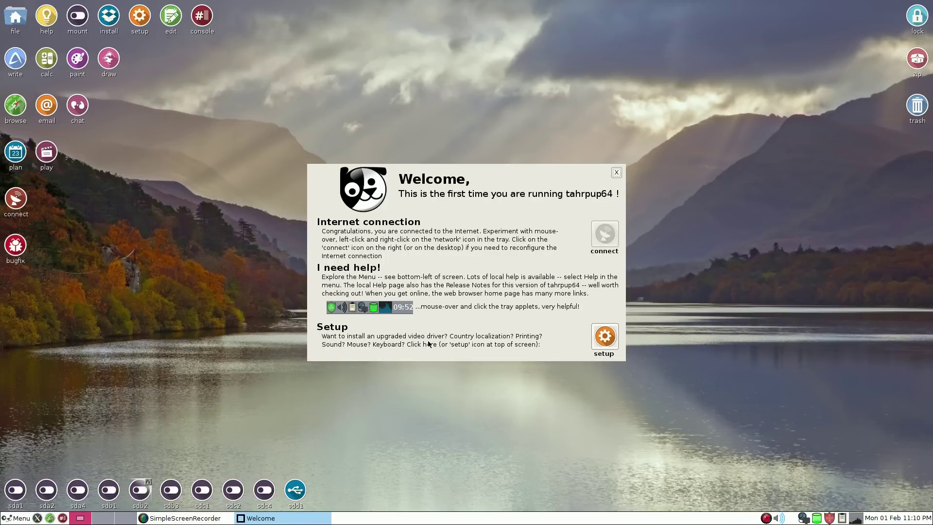
pyautogui.click(608, 340)
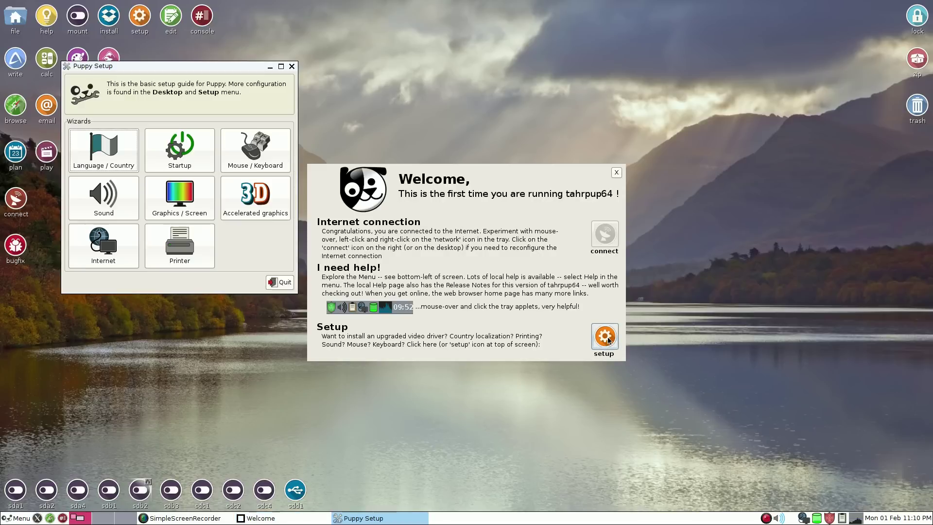
pyautogui.moveTo(249, 72); pyautogui.dragTo(828, 139)
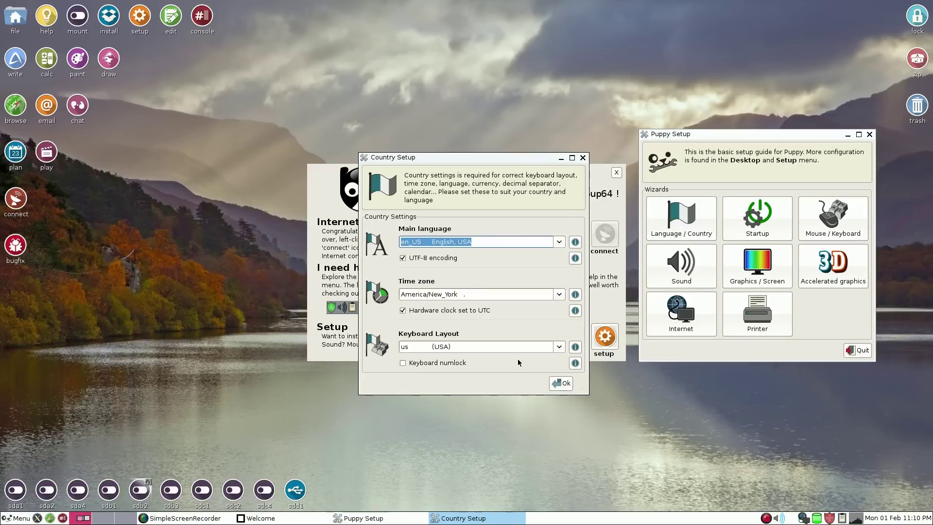
# Confirm the country settings and look over the startup apps manager.
pyautogui.click(560, 384)
pyautogui.click(758, 219)
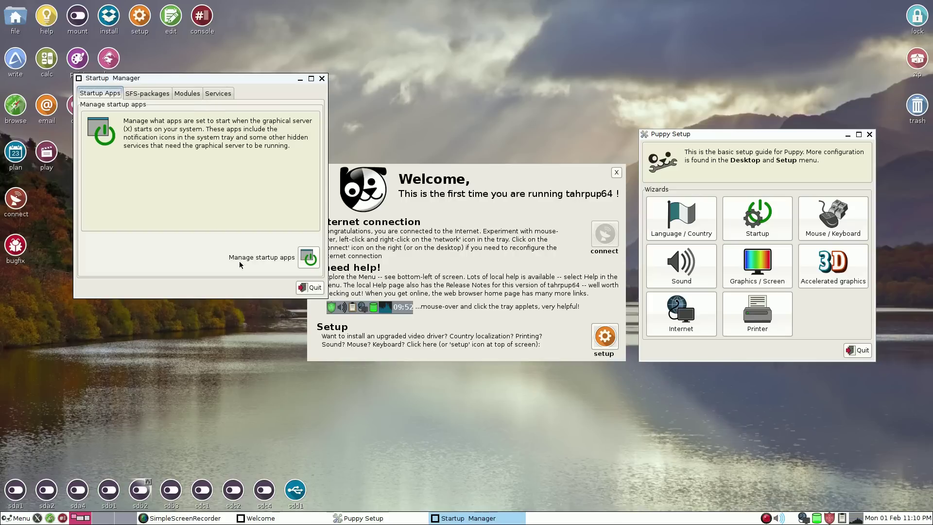
pyautogui.click(315, 287)
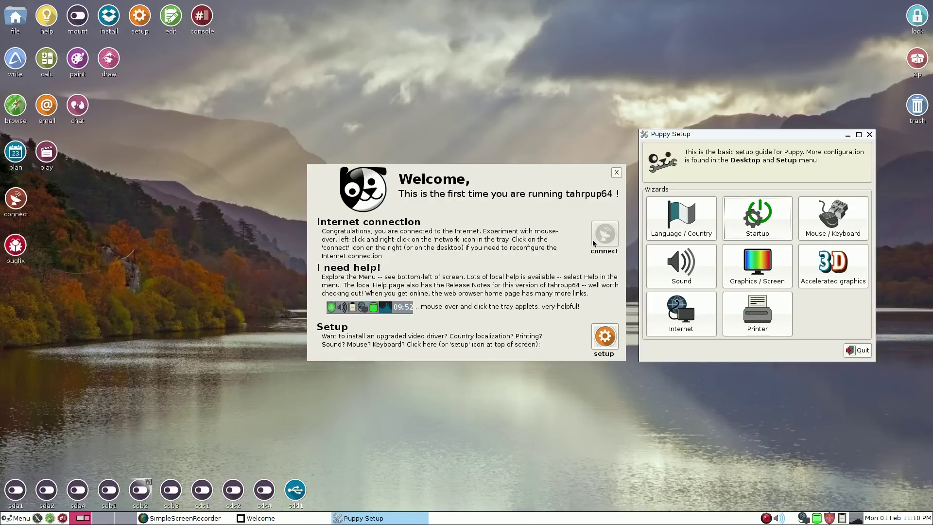
# Play a test sound in the sound troubleshooting wizard.
pyautogui.click(683, 265)
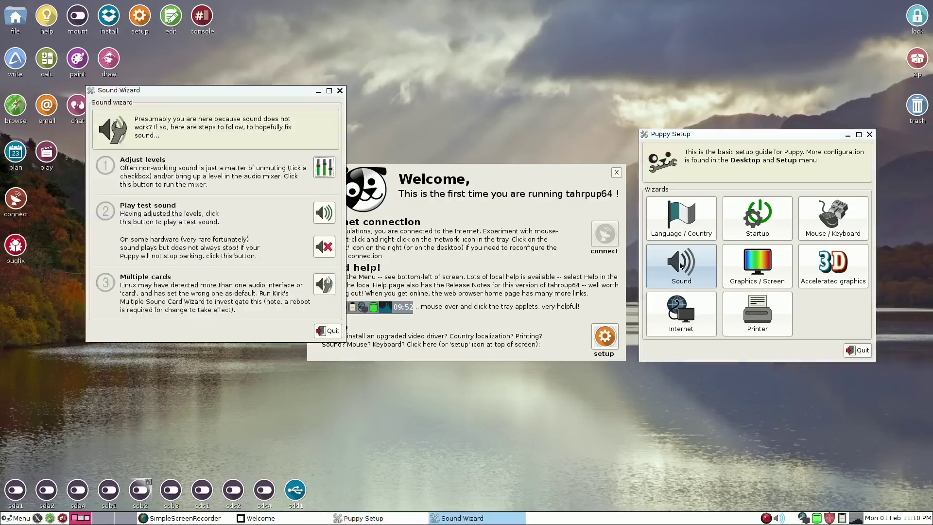
pyautogui.click(324, 214)
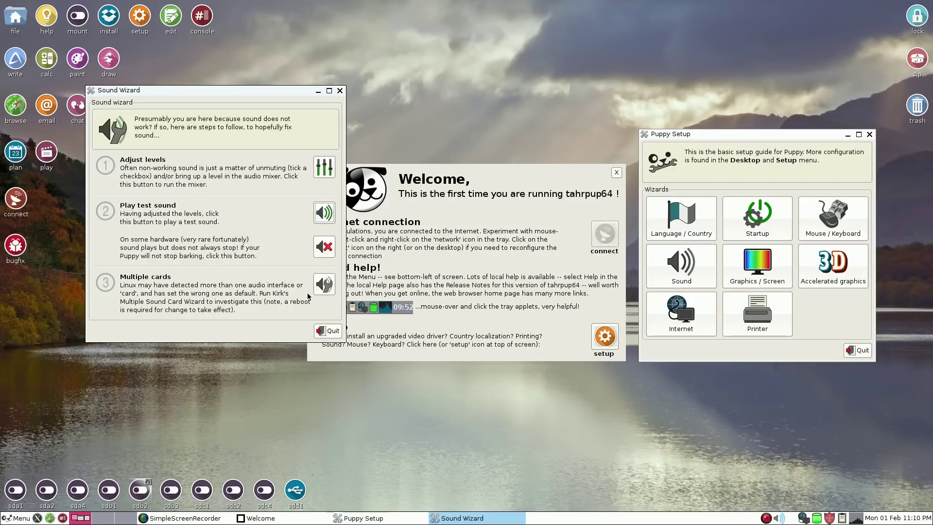
pyautogui.click(329, 331)
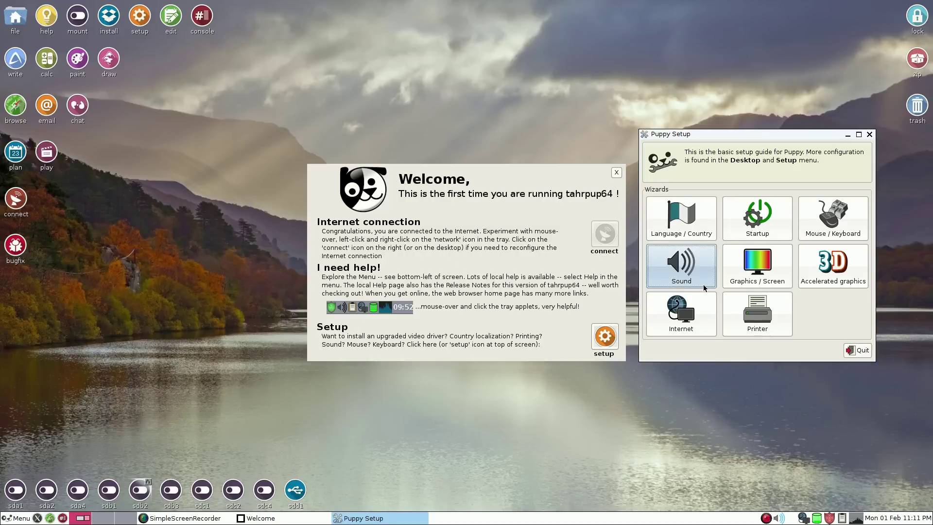
# Review the video wizard's advanced xorg.conf options and dismiss the video driver upgrade notice.
pyautogui.click(755, 272)
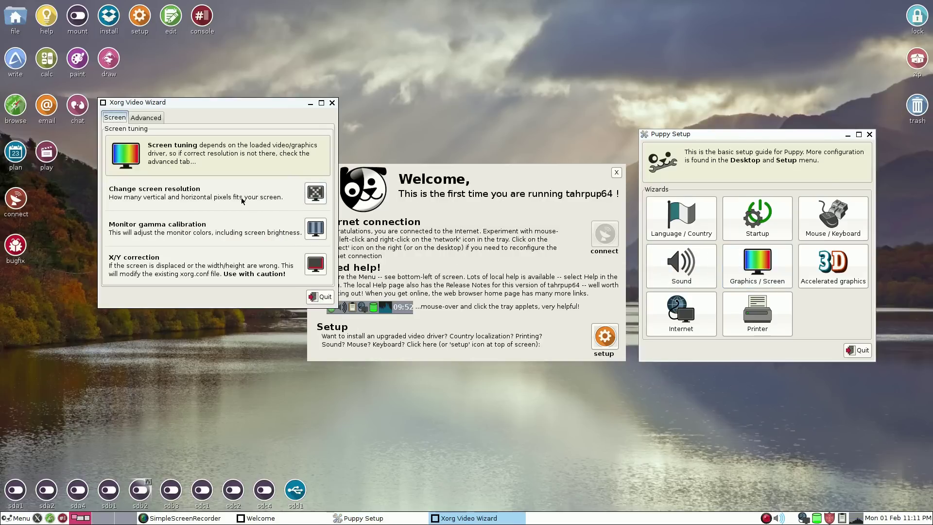
pyautogui.click(146, 118)
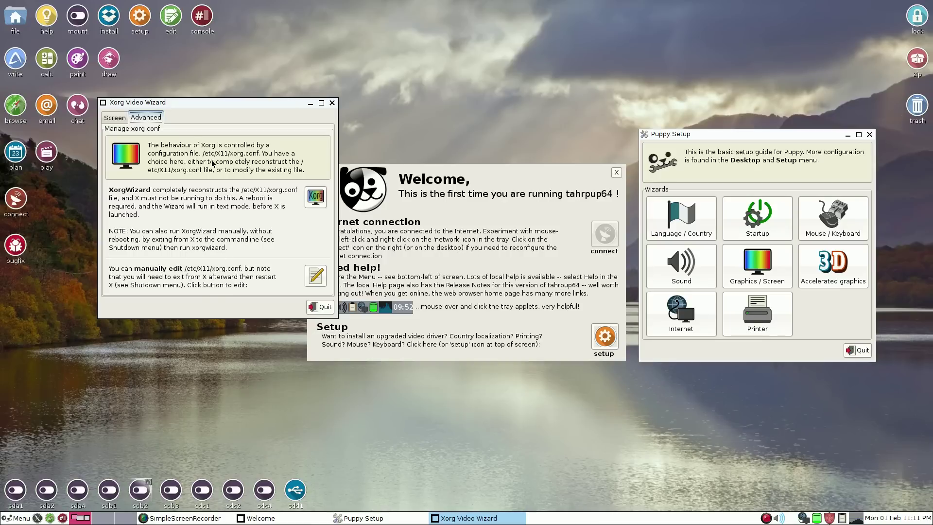
pyautogui.click(325, 307)
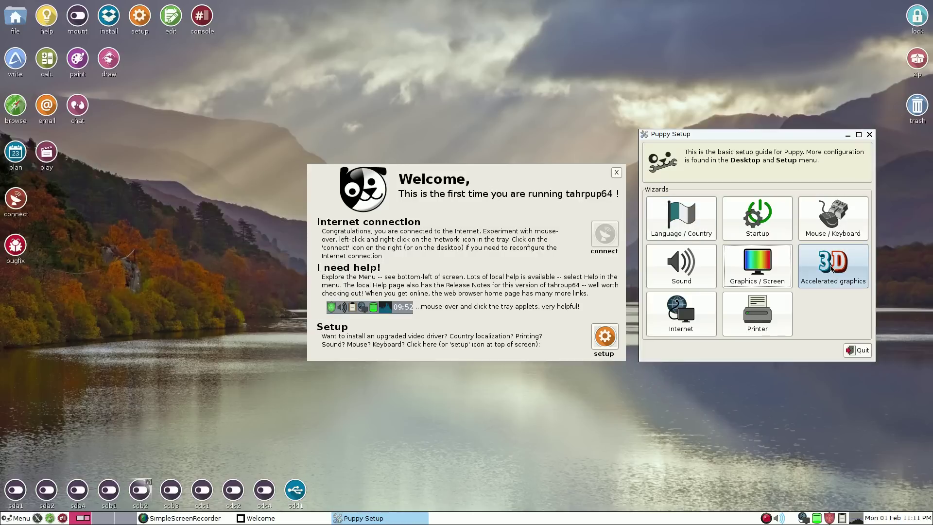
pyautogui.click(832, 265)
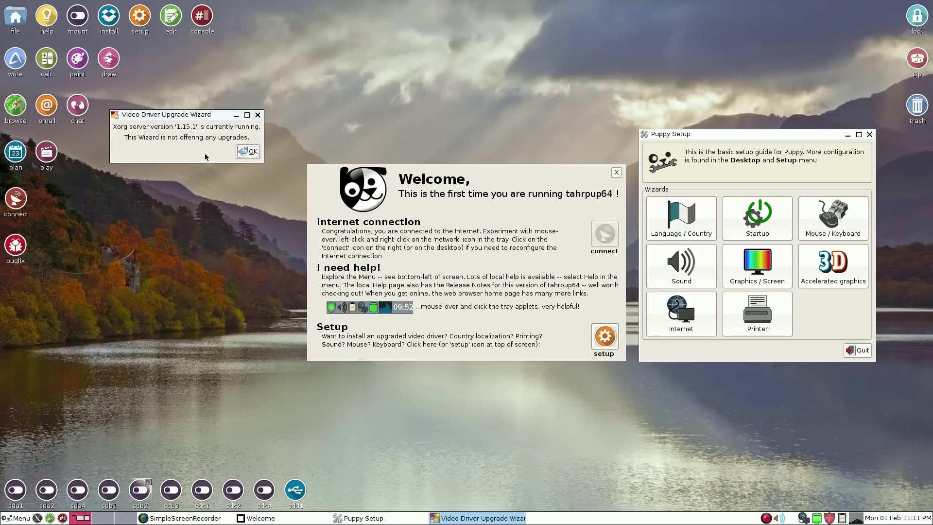
pyautogui.click(248, 151)
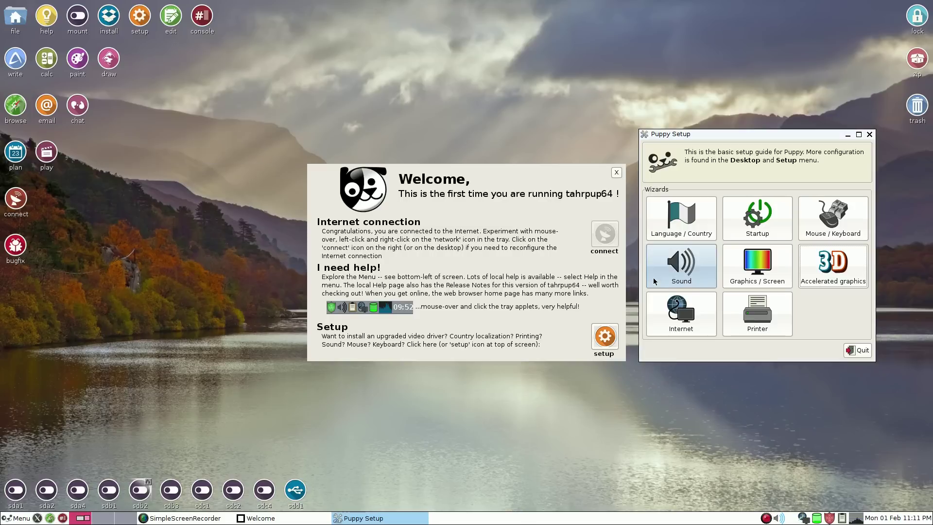
pyautogui.click(681, 313)
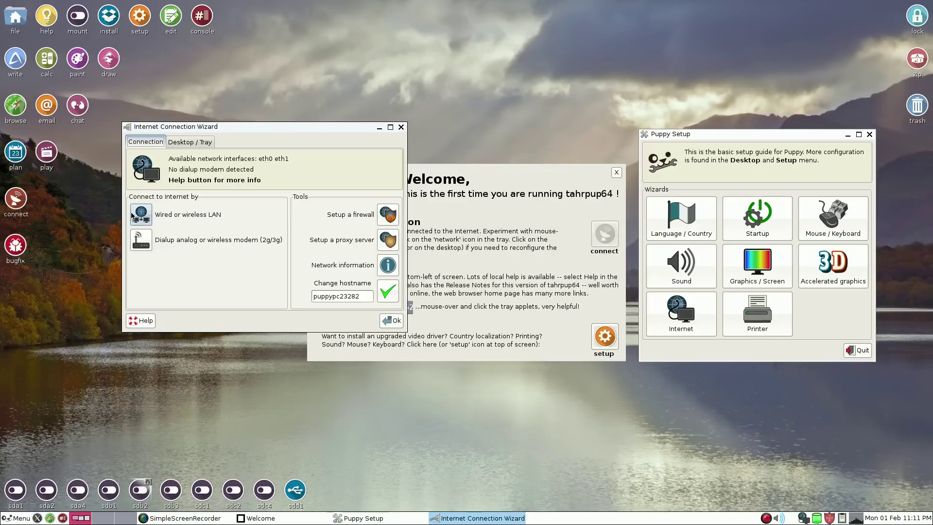
pyautogui.click(141, 214)
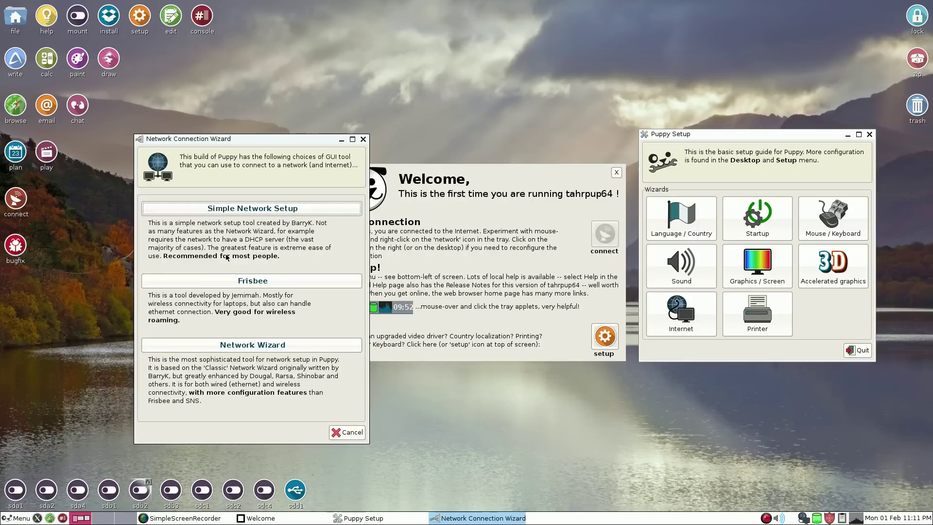
pyautogui.click(238, 209)
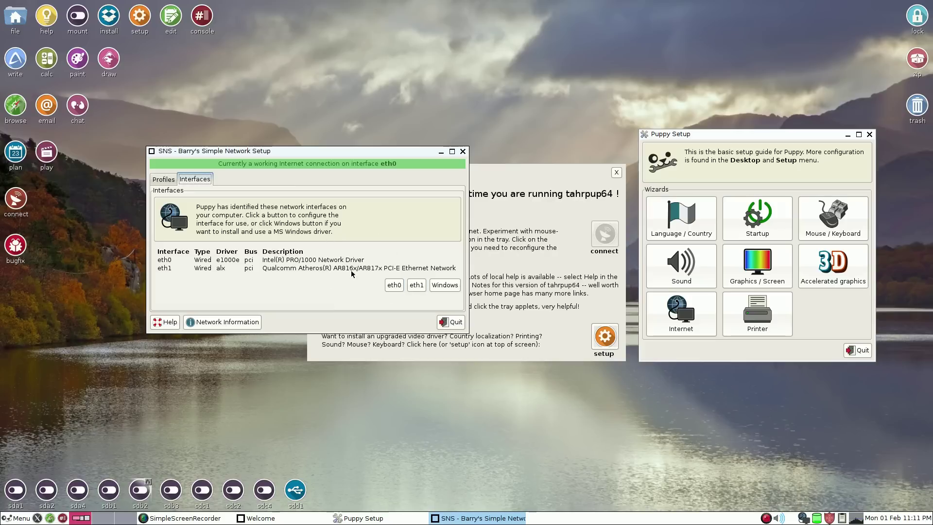
pyautogui.click(395, 285)
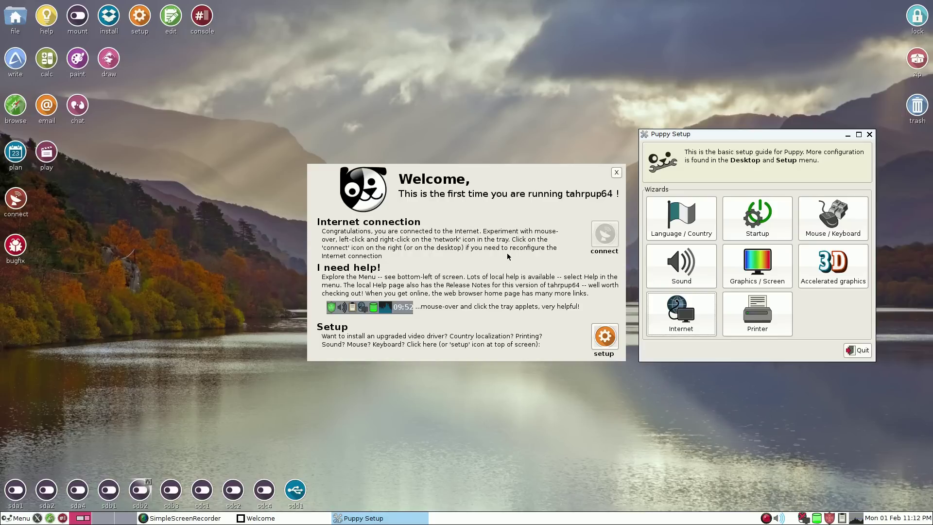
# Start the Internet connection wizard and pick the Network Wizard for wired or wireless LAN.
pyautogui.click(804, 518)
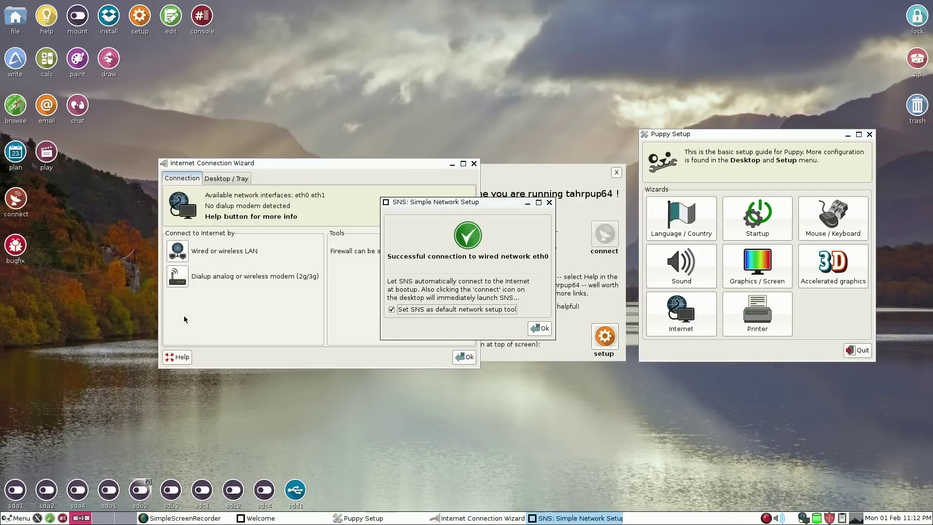
pyautogui.click(202, 263)
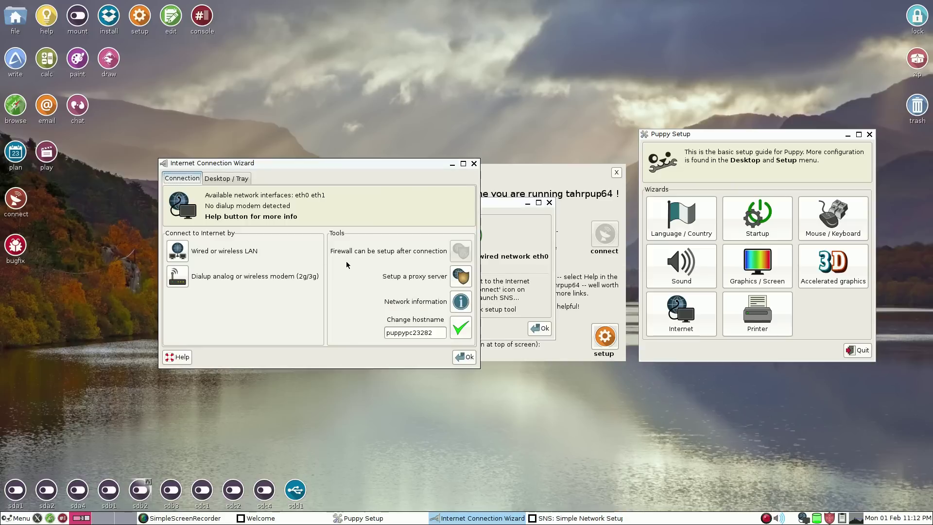
pyautogui.click(169, 255)
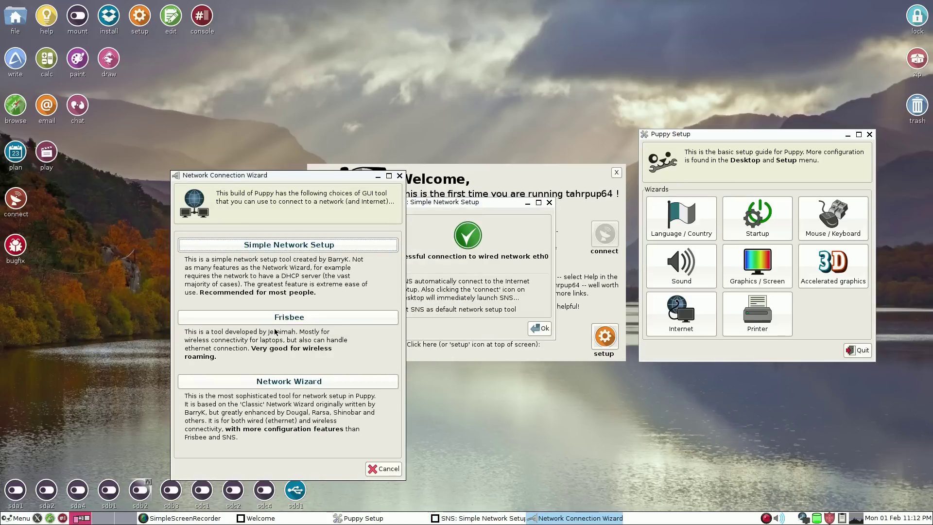
pyautogui.click(293, 382)
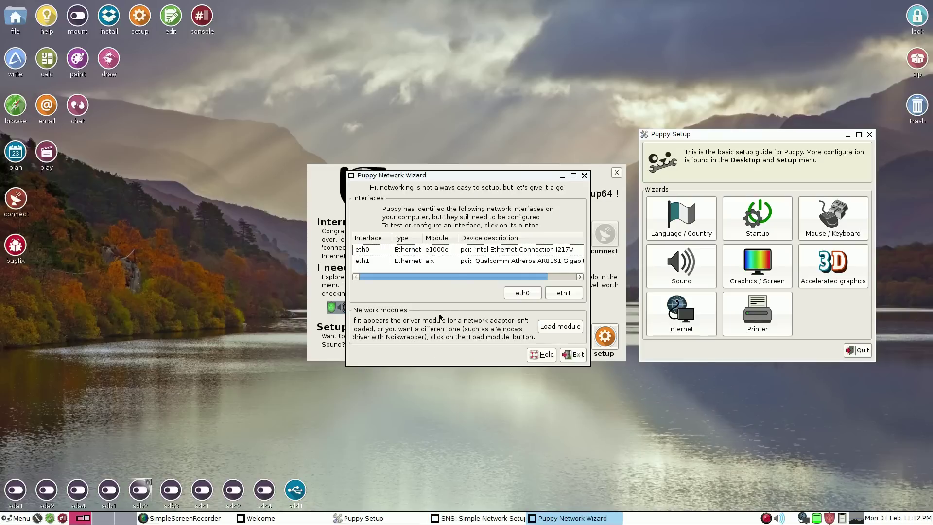
# Test eth0, configure it with automatic DHCP, and save it for future boots.
pyautogui.click(439, 252)
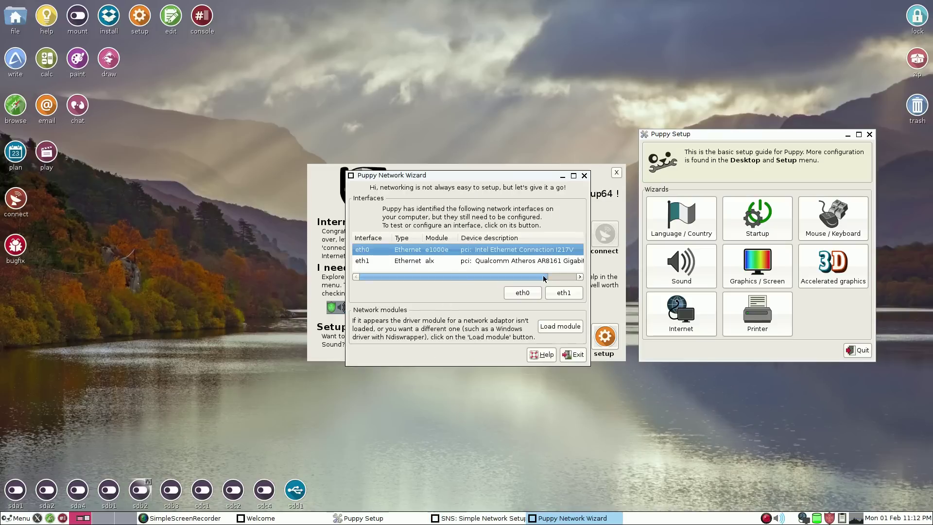
pyautogui.click(531, 293)
pyautogui.click(553, 233)
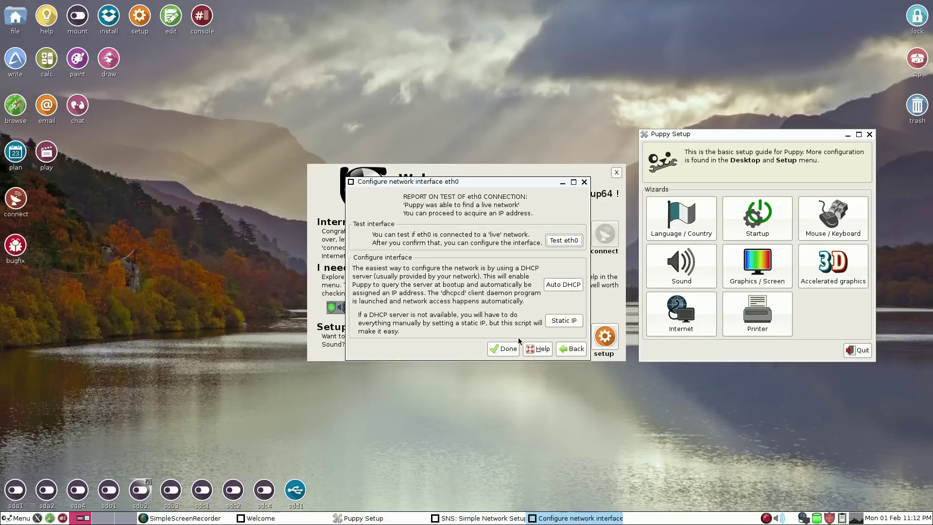
pyautogui.click(566, 241)
pyautogui.click(555, 286)
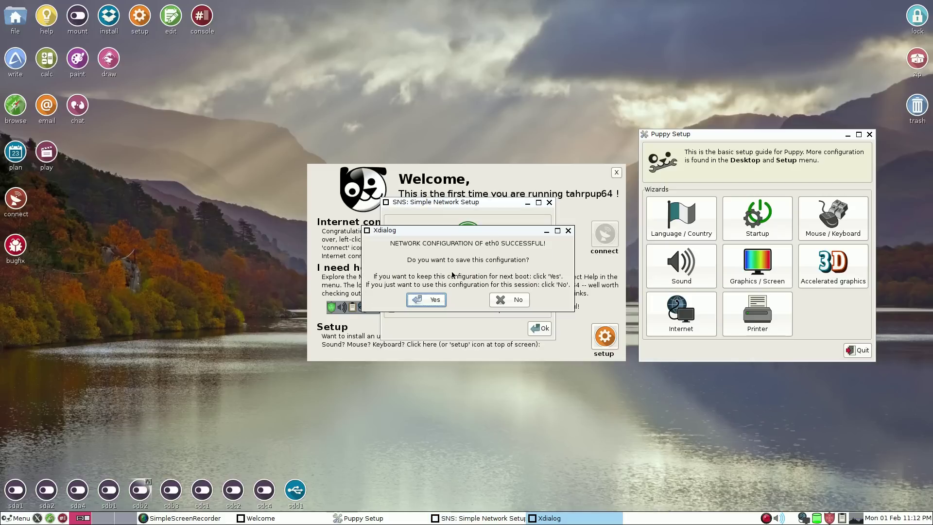
pyautogui.click(430, 300)
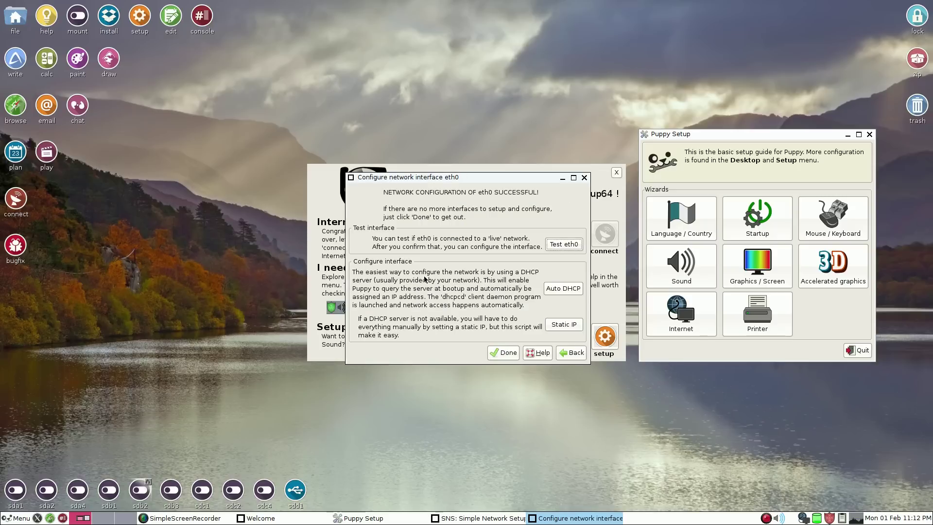
pyautogui.click(494, 352)
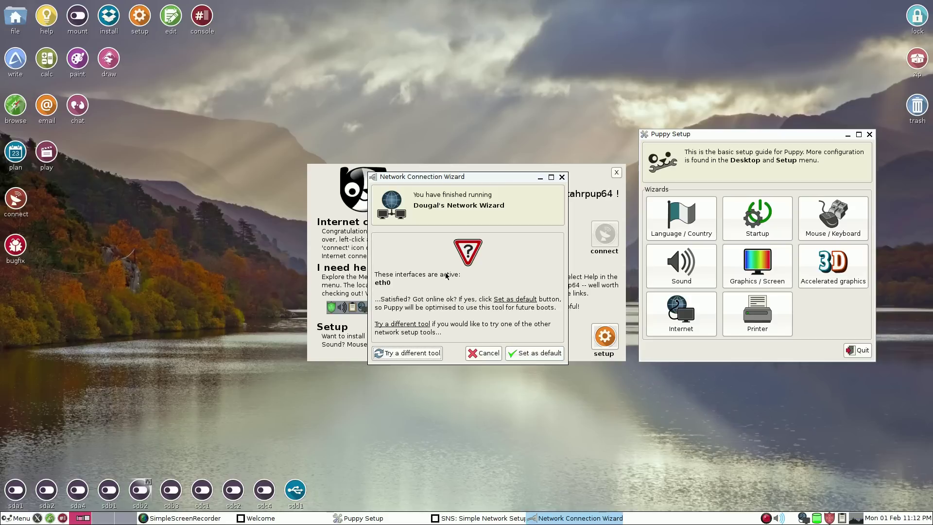
# Make the Network Wizard the default network tool and dismiss the notices.
pyautogui.click(526, 354)
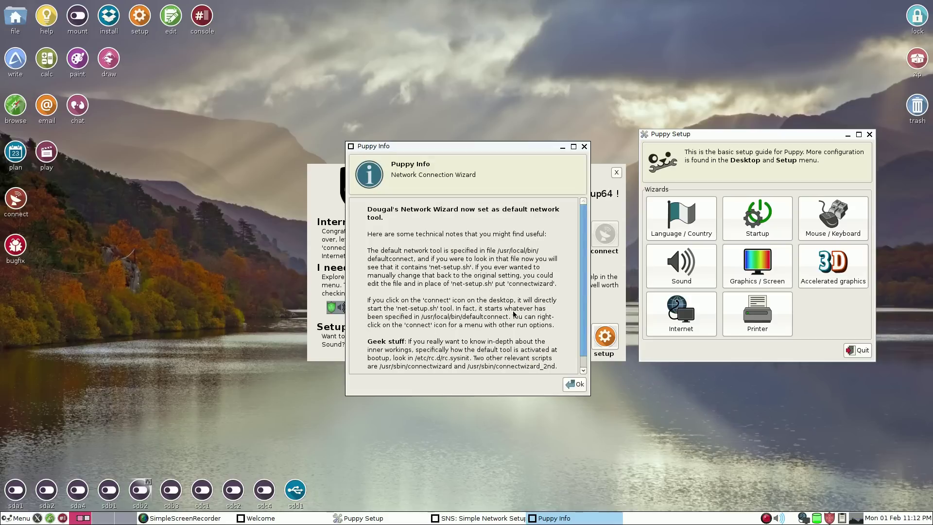
pyautogui.click(566, 387)
pyautogui.click(530, 328)
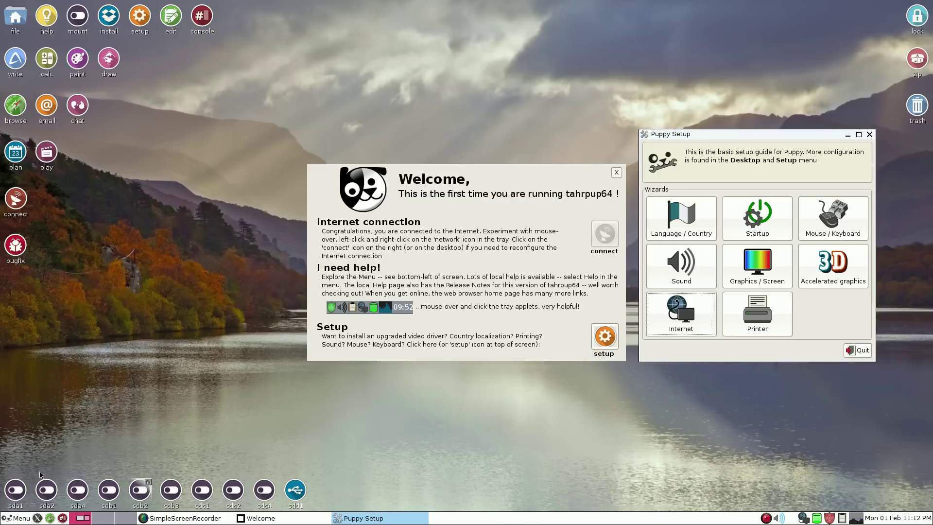
pyautogui.click(19, 518)
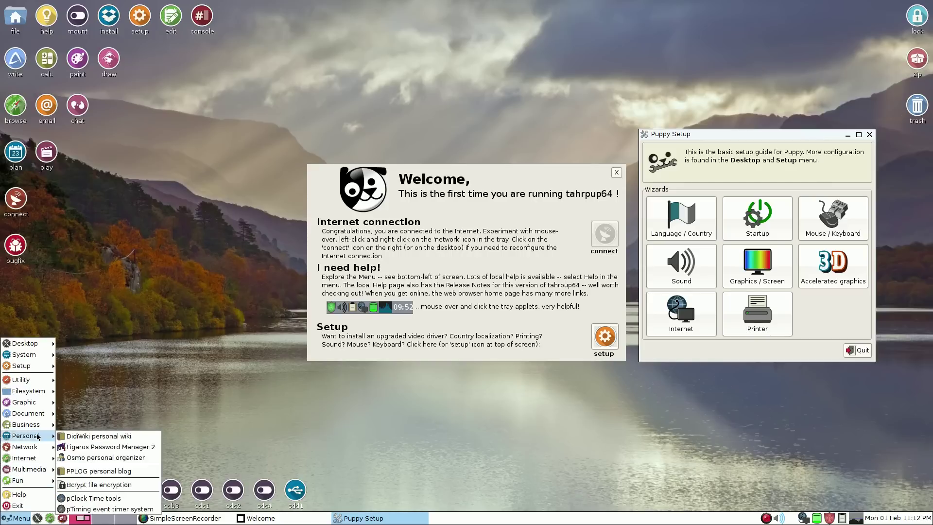
pyautogui.moveTo(30, 380)
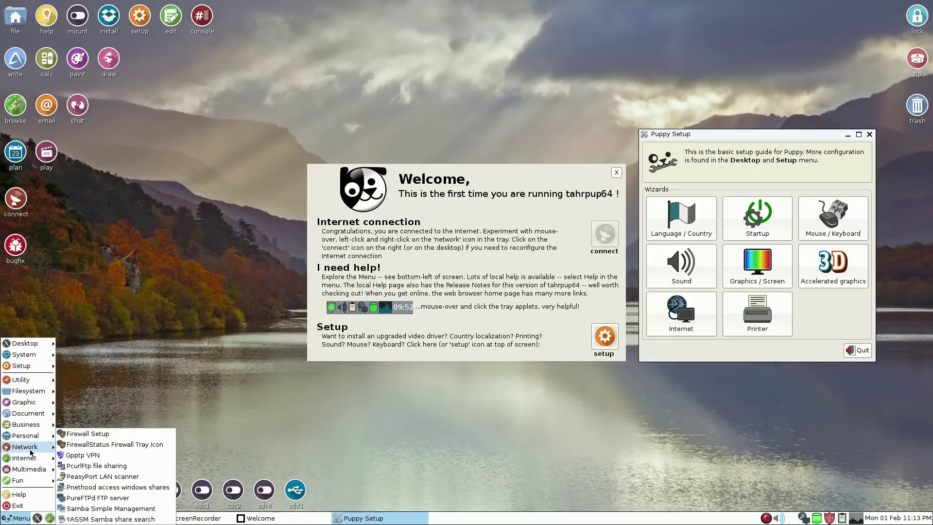
pyautogui.moveTo(30, 459)
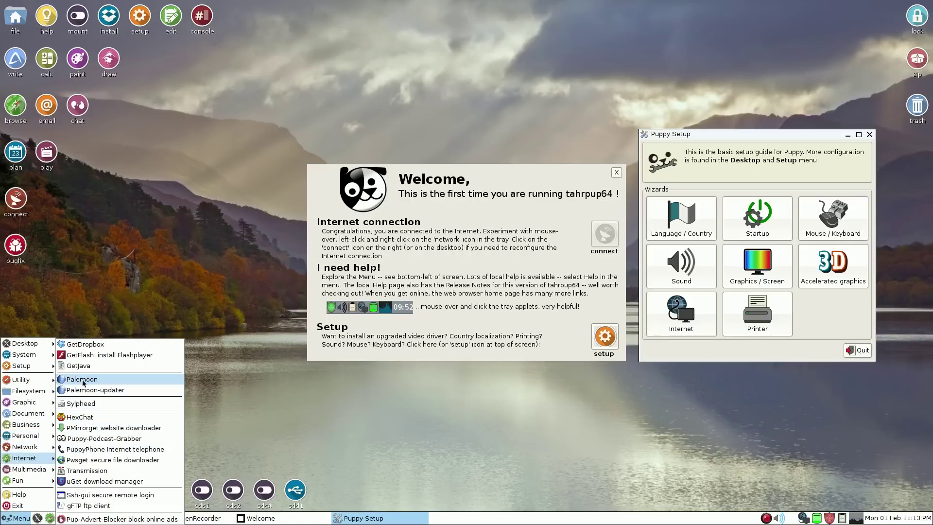
pyautogui.click(83, 379)
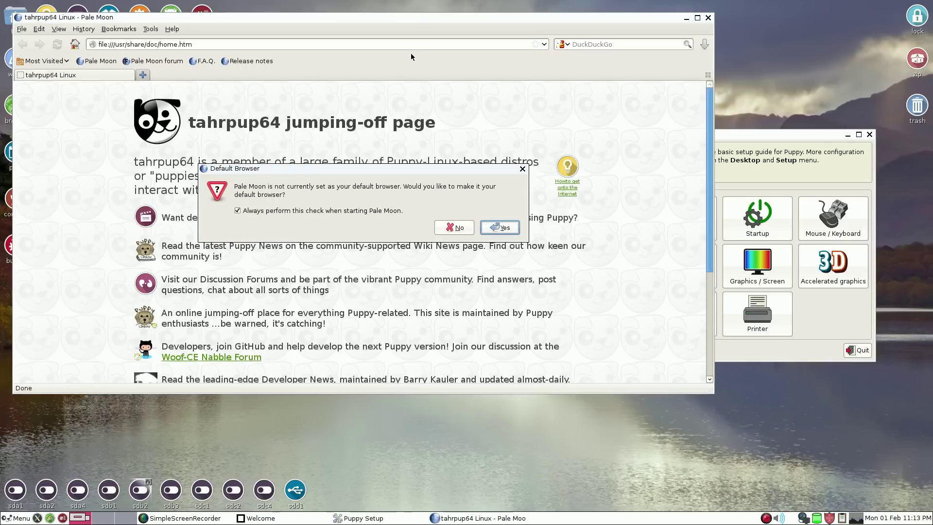
pyautogui.click(454, 228)
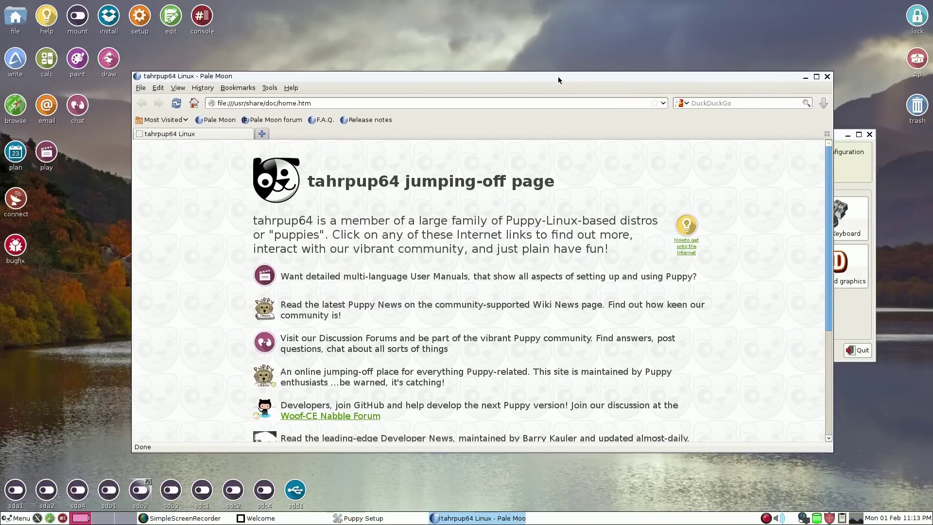
pyautogui.click(698, 104)
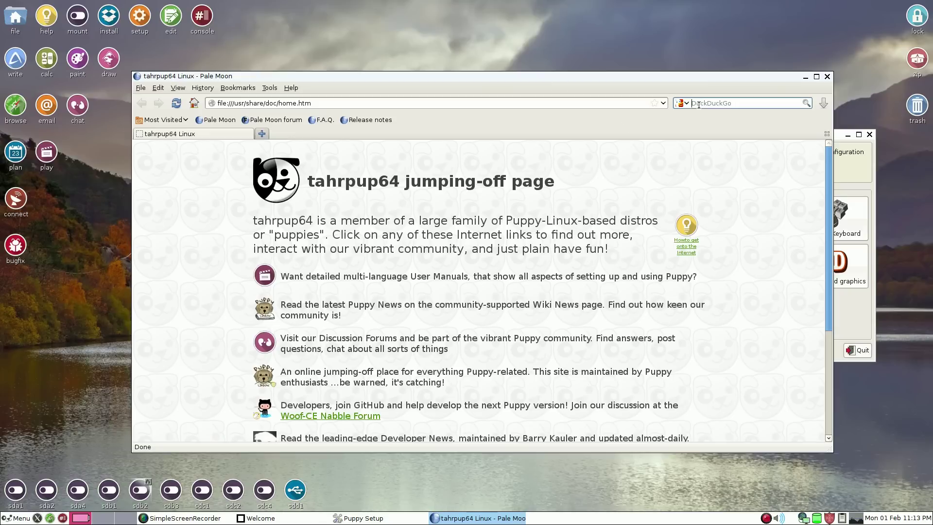
pyautogui.write('youtube')
pyautogui.press('Return')
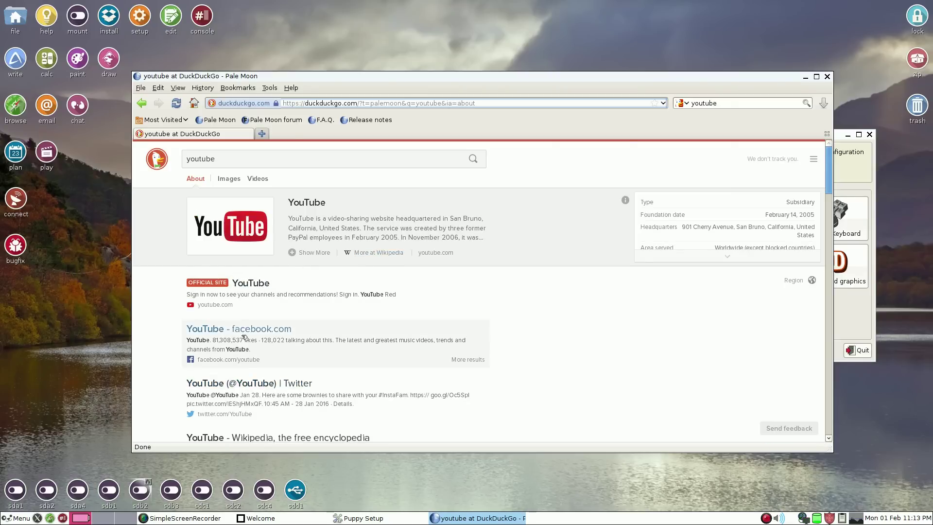
pyautogui.click(249, 285)
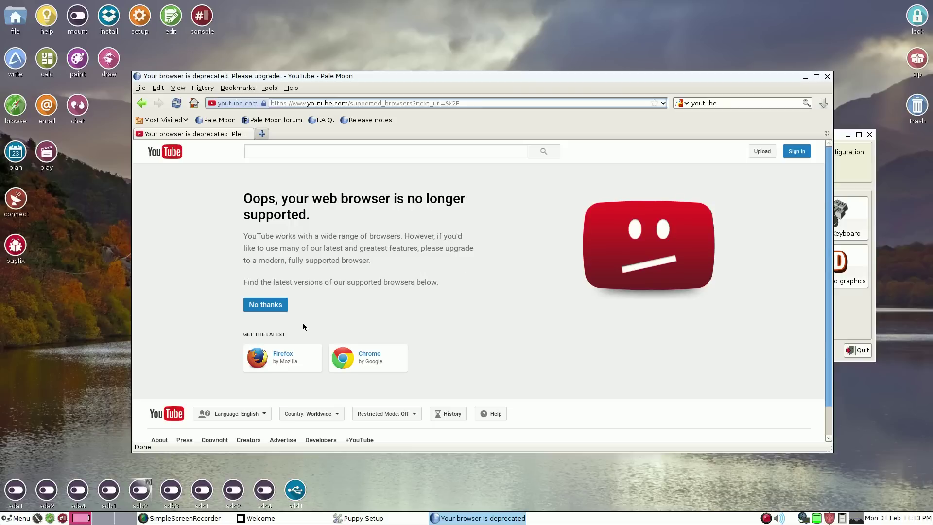
pyautogui.click(276, 306)
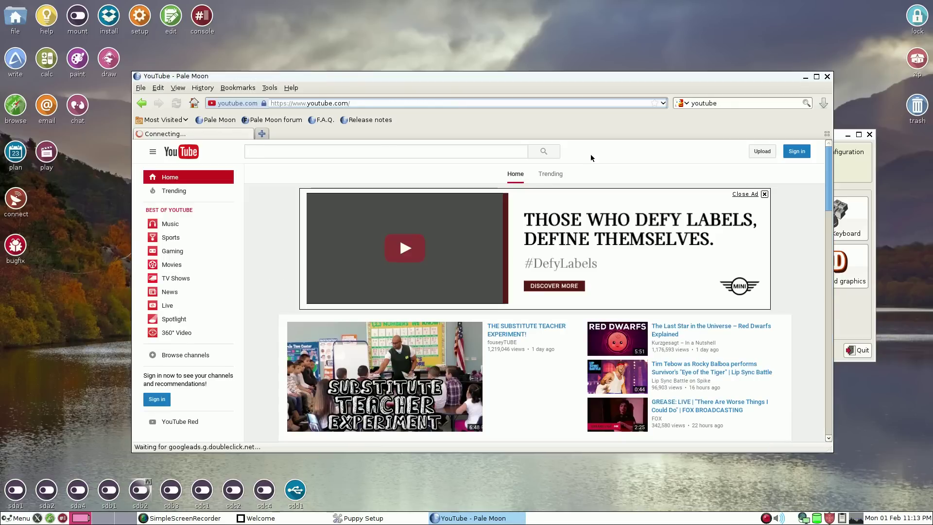
pyautogui.moveTo(569, 80); pyautogui.dragTo(574, 55)
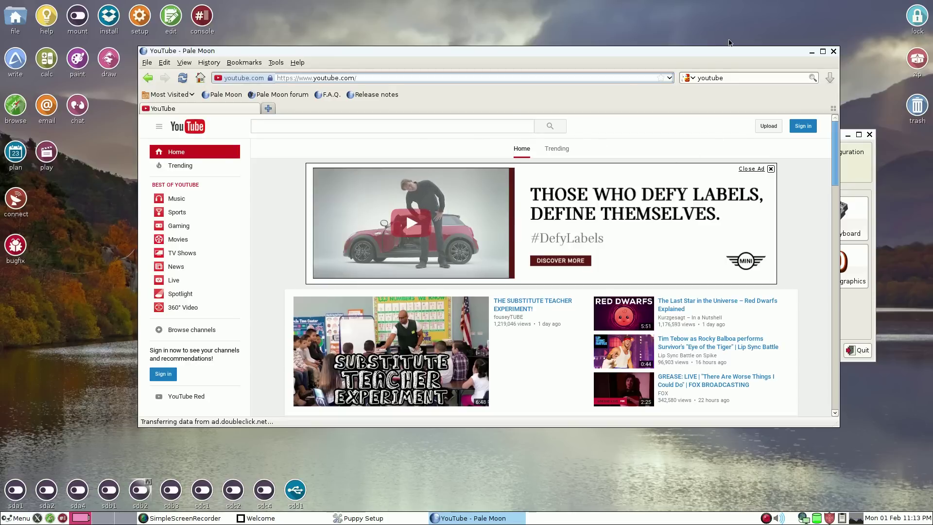
pyautogui.click(834, 51)
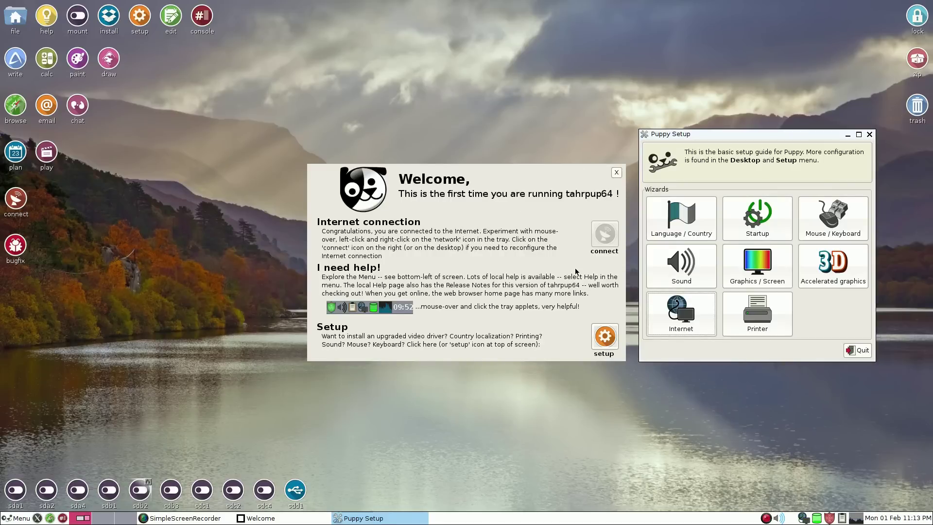
# Close the Welcome window and quit the Puppy Setup wizard.
pyautogui.click(614, 175)
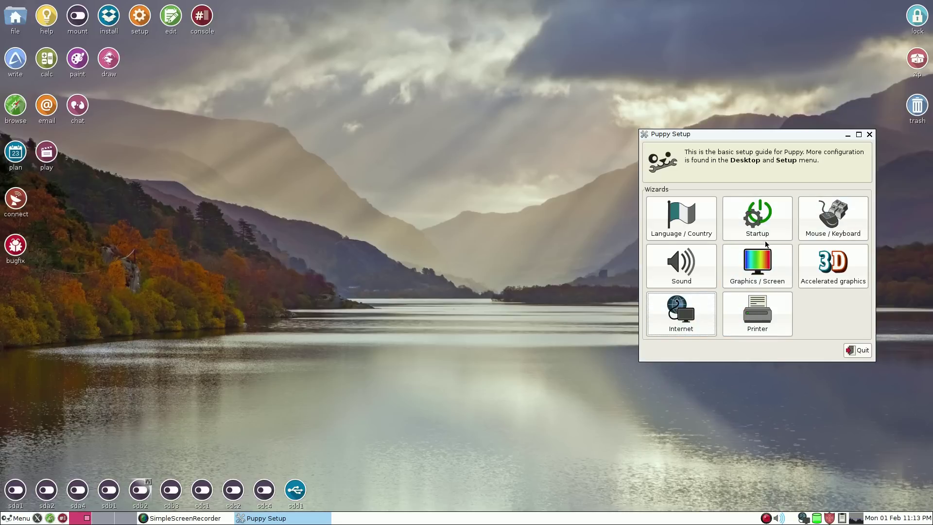
pyautogui.moveTo(766, 136); pyautogui.dragTo(726, 134)
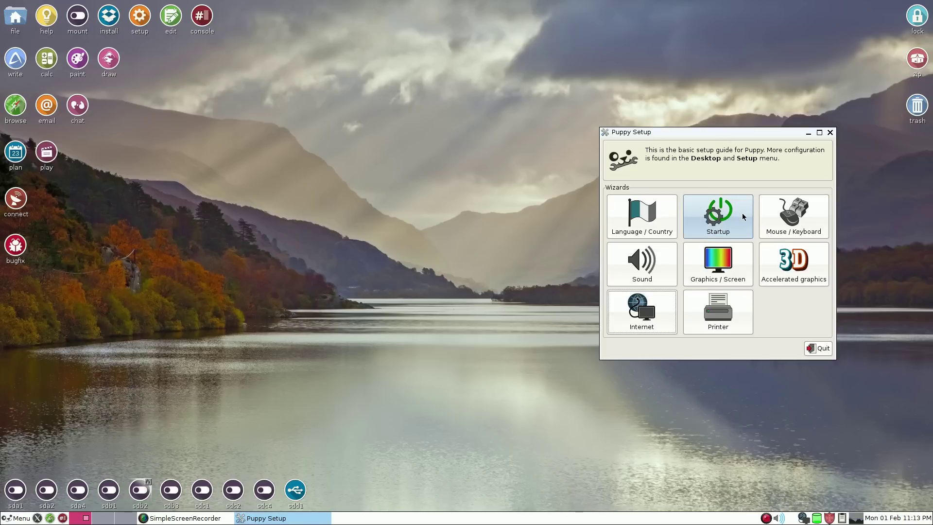
pyautogui.click(819, 349)
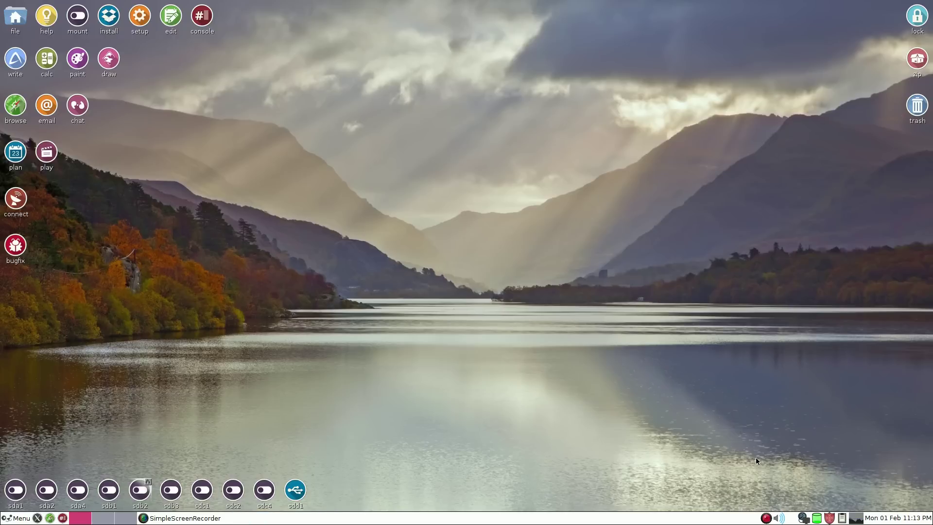
pyautogui.moveTo(805, 520)
# Start the firewall from the tray icon with the default all-ports-blocked setting.
pyautogui.moveTo(803, 519)
pyautogui.click(830, 518)
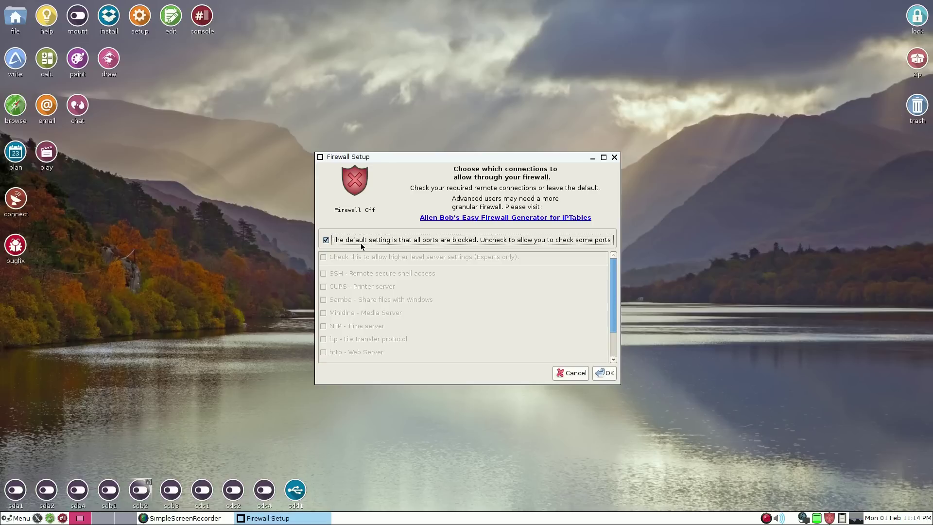
pyautogui.moveTo(354, 189)
pyautogui.doubleClick(338, 158)
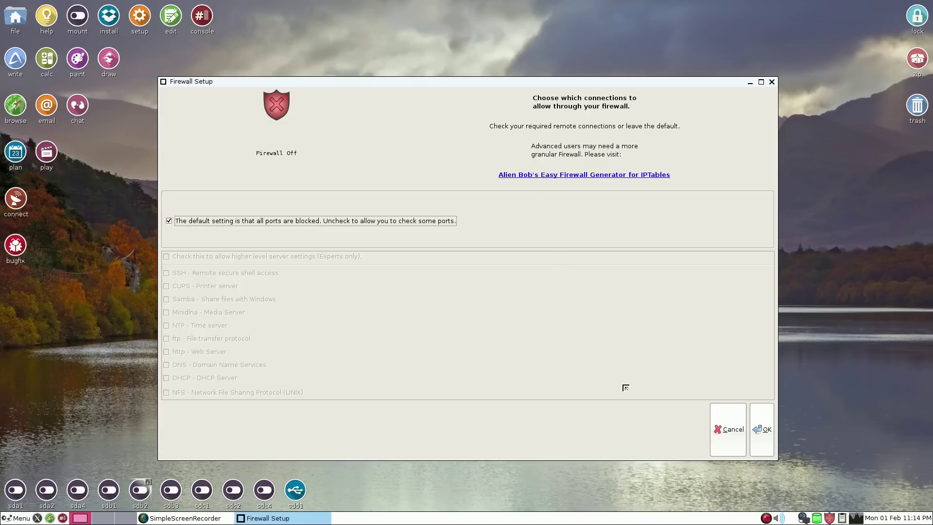
pyautogui.click(761, 437)
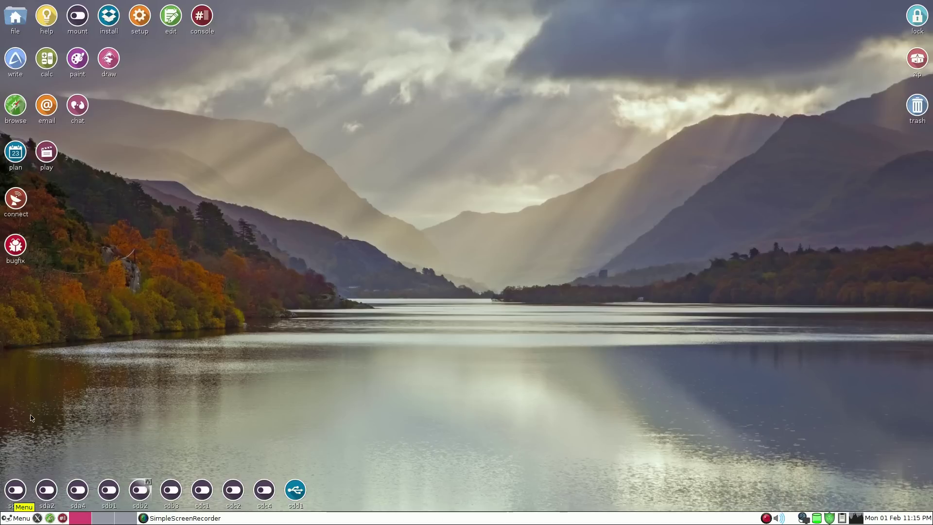
# Launch Pale Moon from the Internet menu, declining to make it the default browser.
pyautogui.click(9, 519)
pyautogui.moveTo(53, 372)
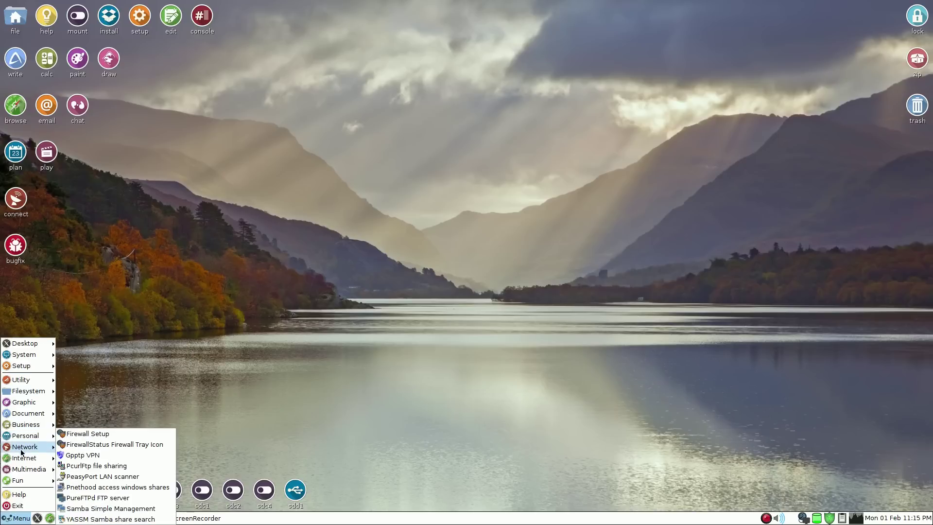
pyautogui.moveTo(21, 459)
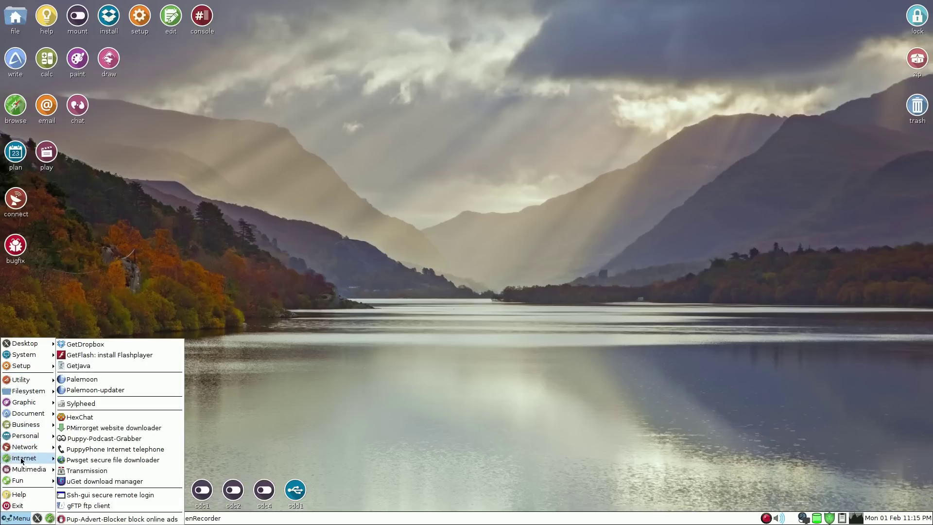
pyautogui.click(88, 381)
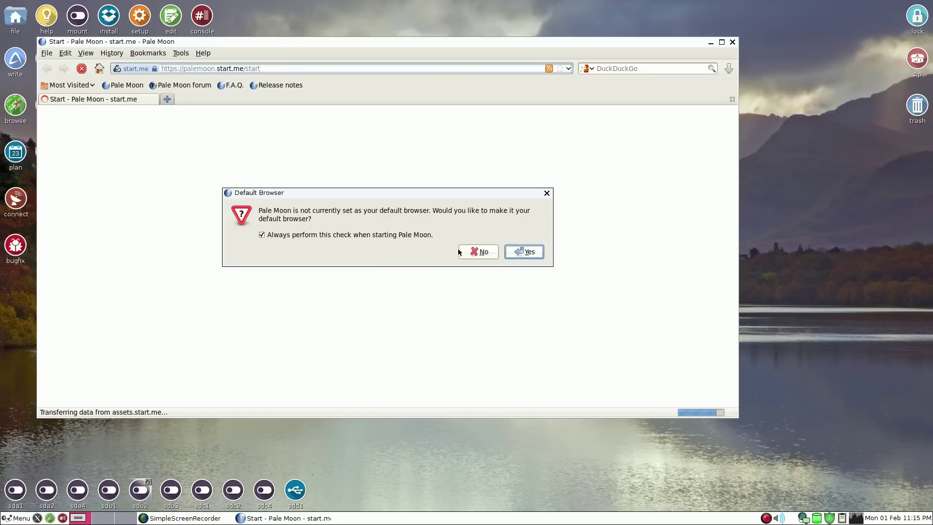
pyautogui.click(478, 251)
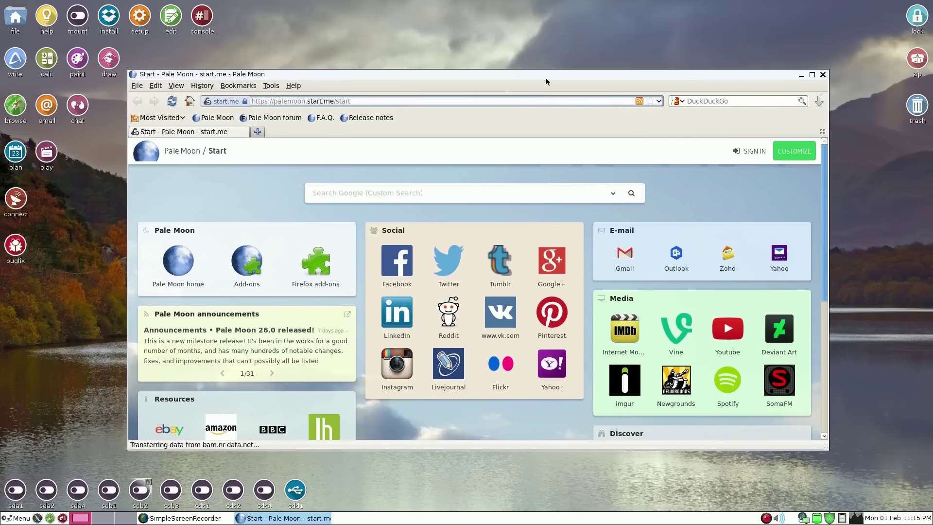
# Search for 'puppy linux download' and open the Download latest Puppy Linux release result.
pyautogui.click(354, 200)
pyautogui.write('puppy li')
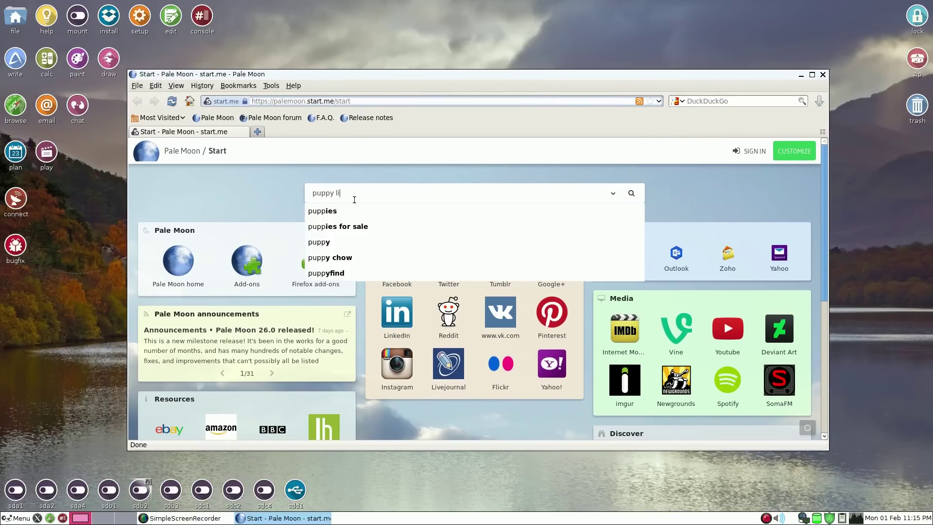
pyautogui.write('nux downloa')
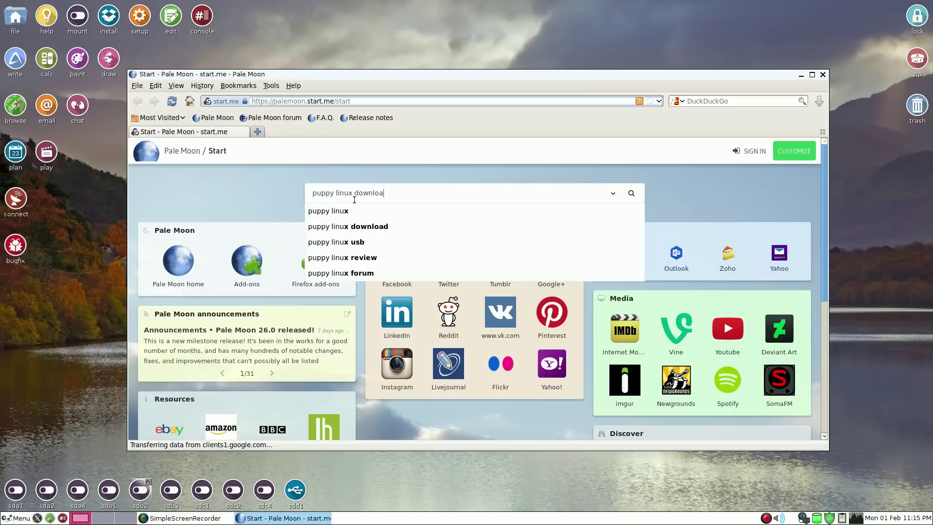
pyautogui.write('d')
pyautogui.press('Return')
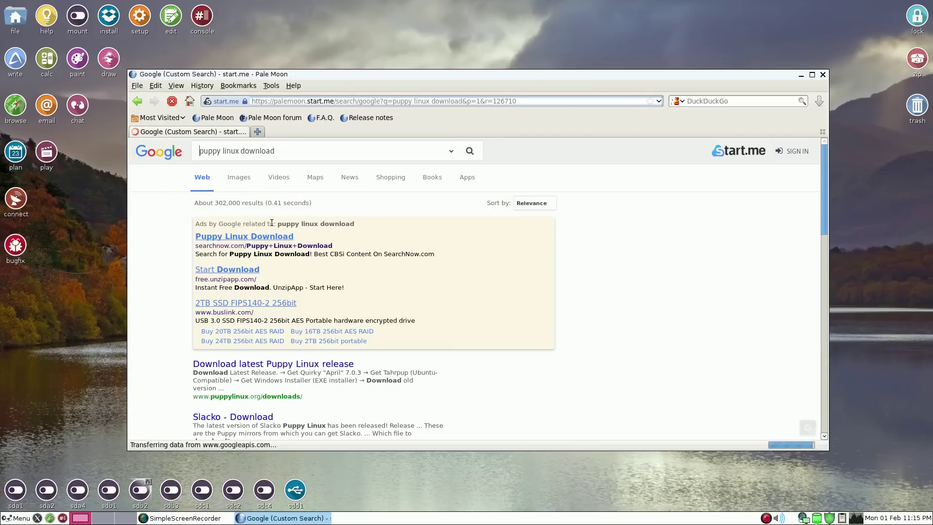
pyautogui.scroll(-3, 288, 286)
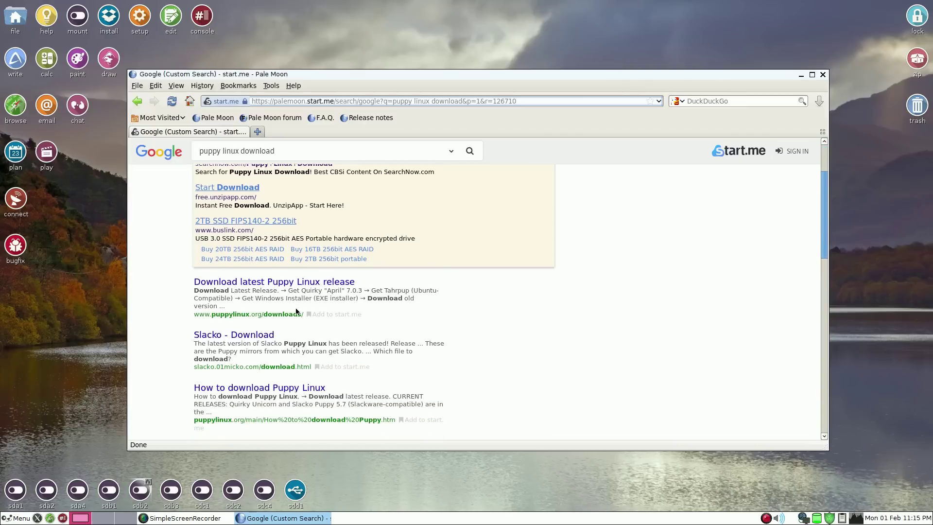
pyautogui.click(286, 281)
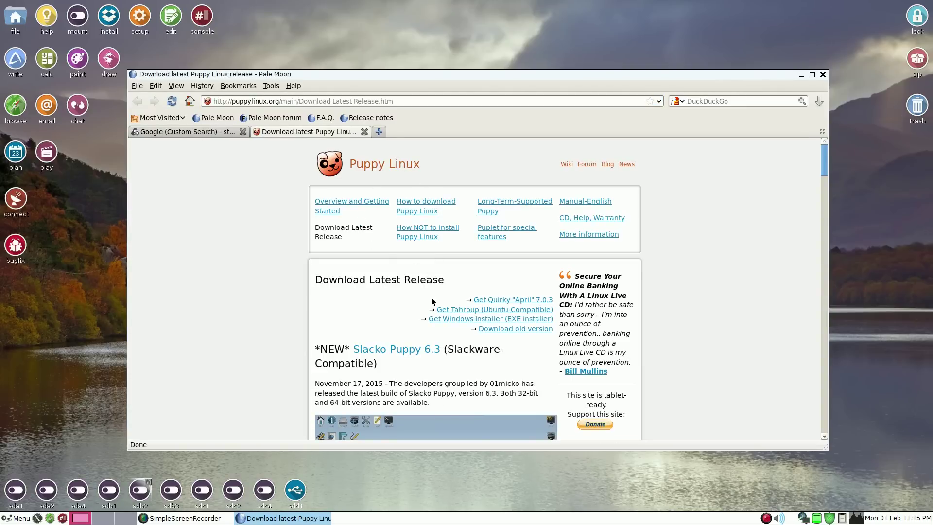
# Go to the Tahrpup download section and open the nluug mirror.
pyautogui.scroll(-2, 429, 311)
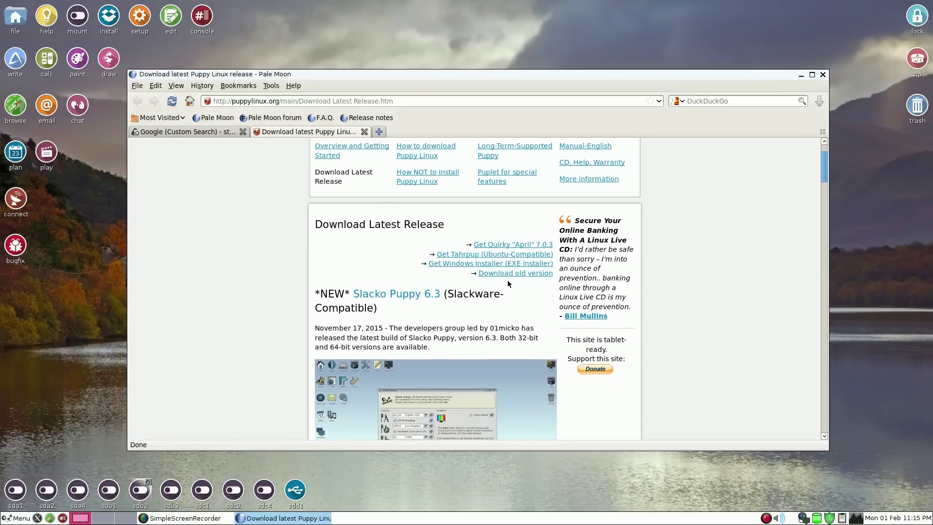
pyautogui.click(477, 255)
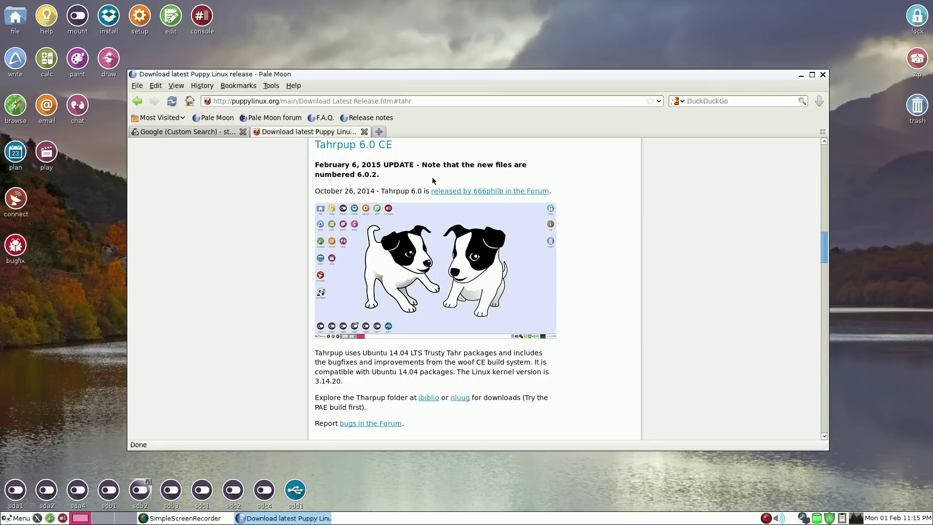
pyautogui.scroll(-4, 451, 234)
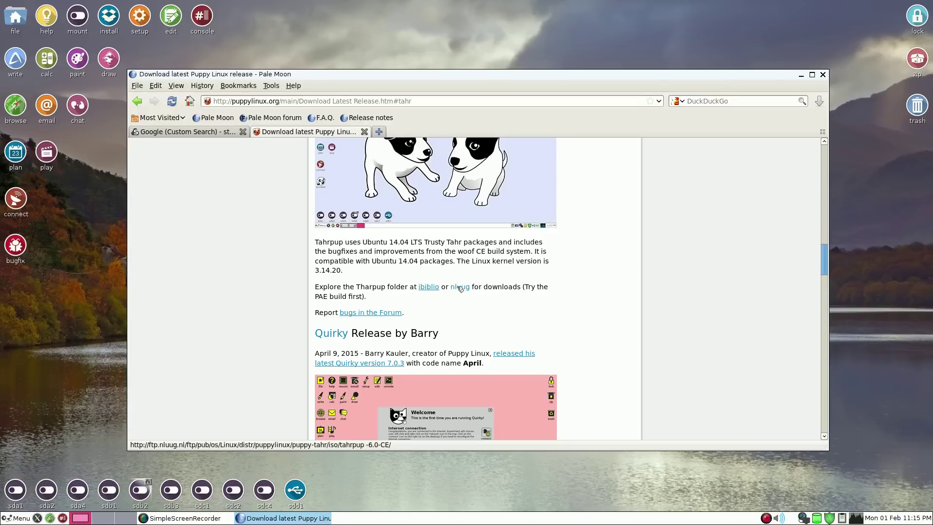
pyautogui.click(460, 287)
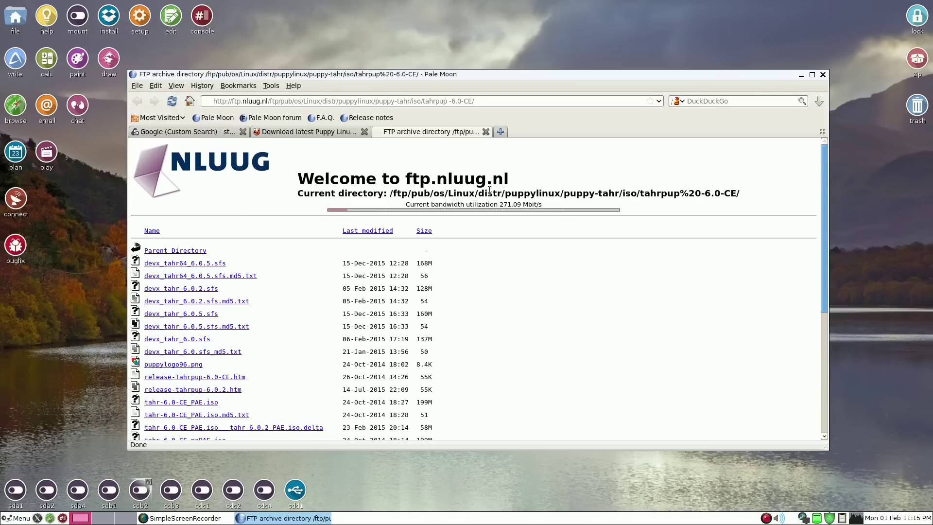
pyautogui.scroll(-7, 518, 269)
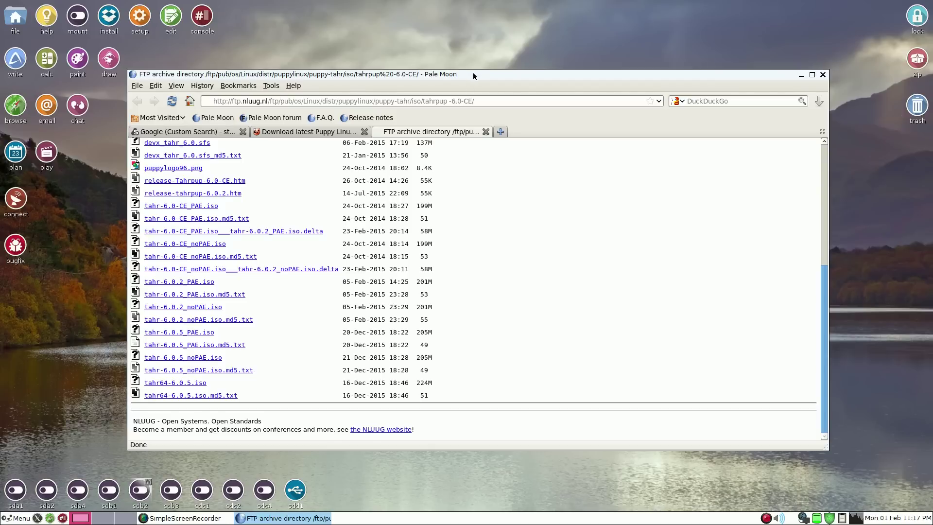
pyautogui.moveTo(473, 75); pyautogui.dragTo(496, 74)
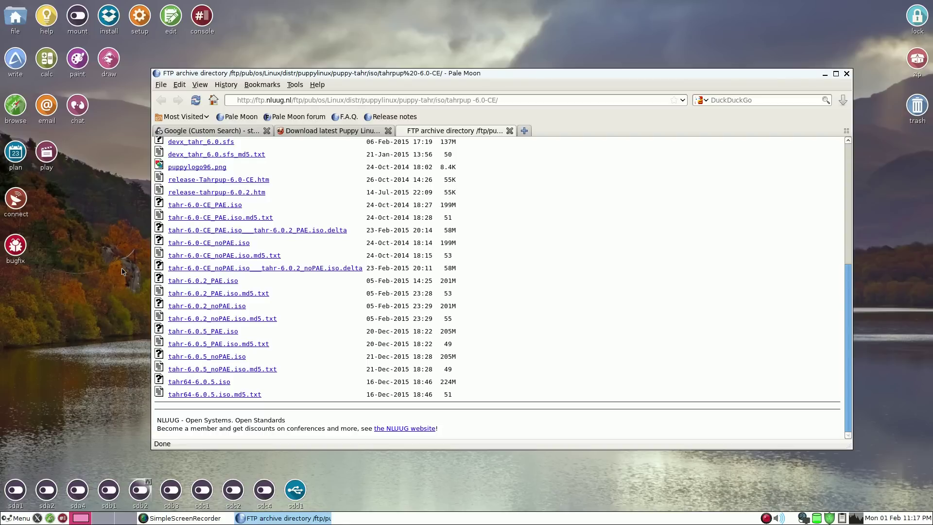
pyautogui.click(77, 16)
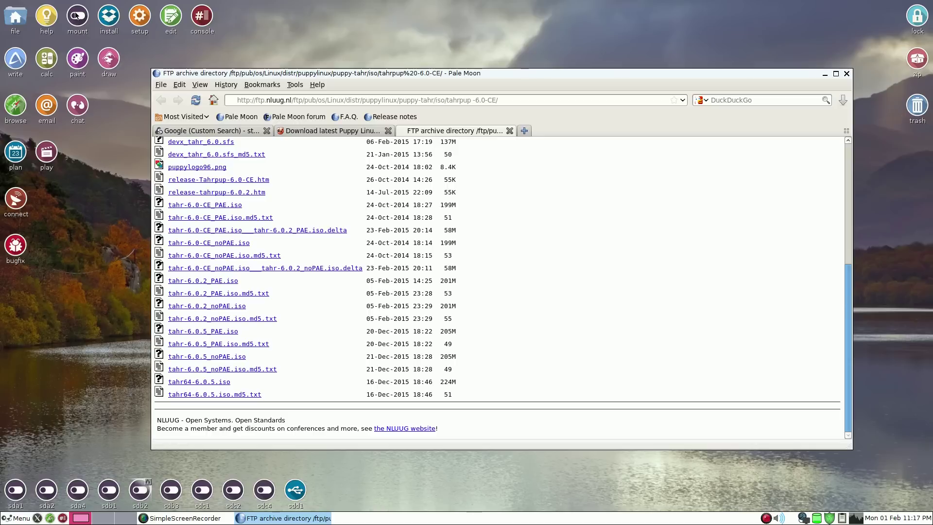
pyautogui.click(108, 18)
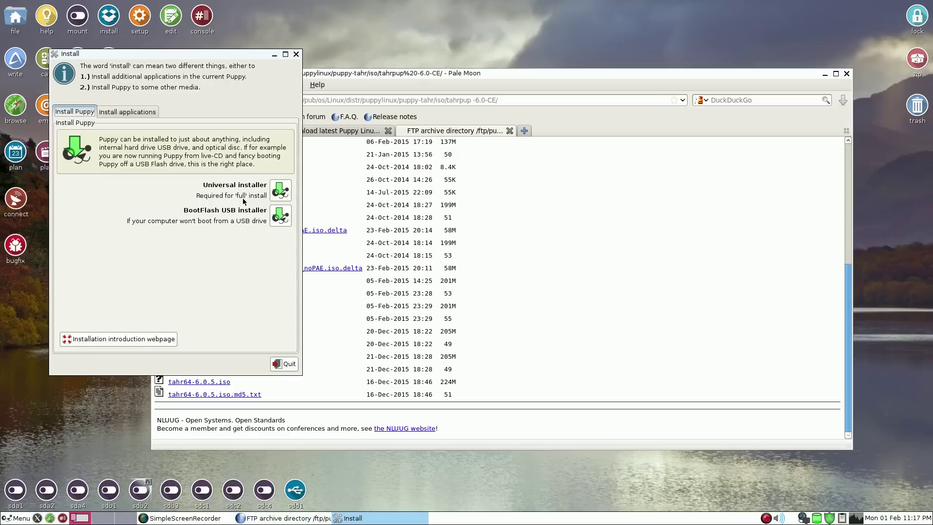
pyautogui.click(280, 190)
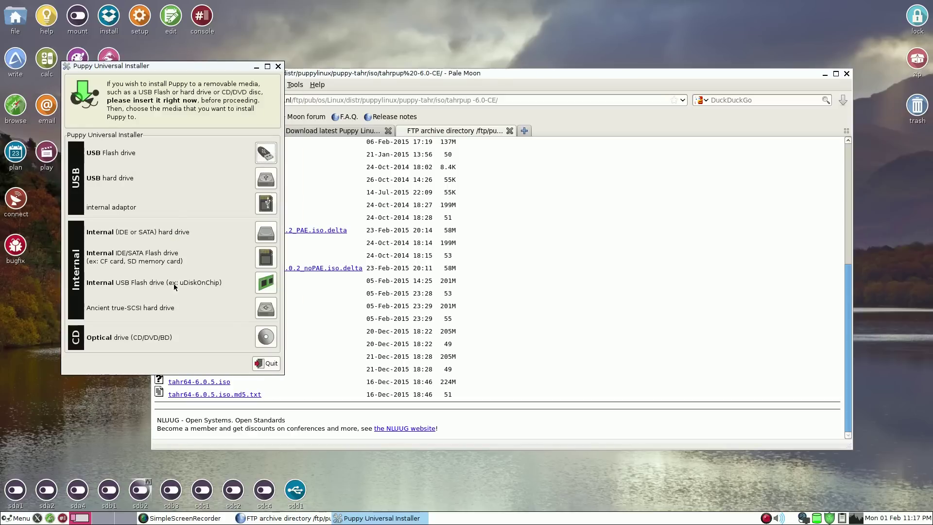
pyautogui.click(266, 230)
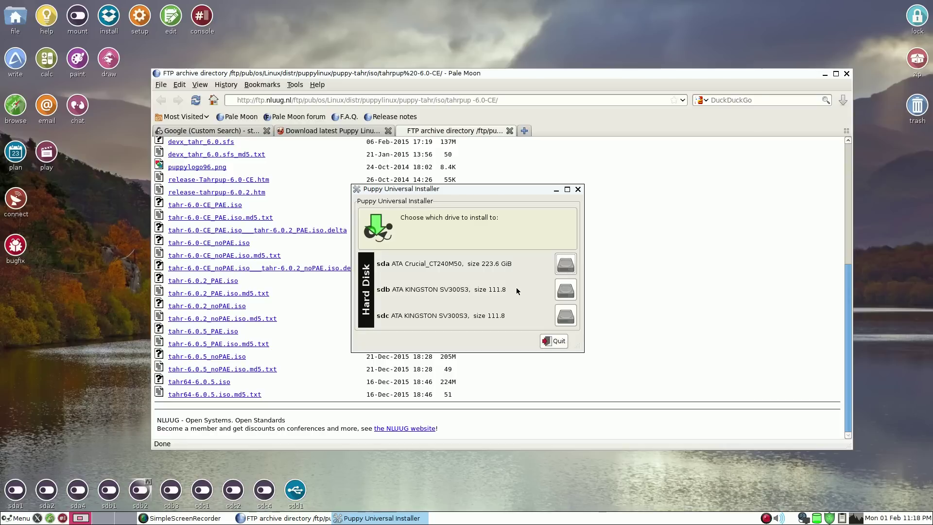
# Quit the Universal Installer, nudge Pale Moon left, and show the Multimedia menu.
pyautogui.click(555, 341)
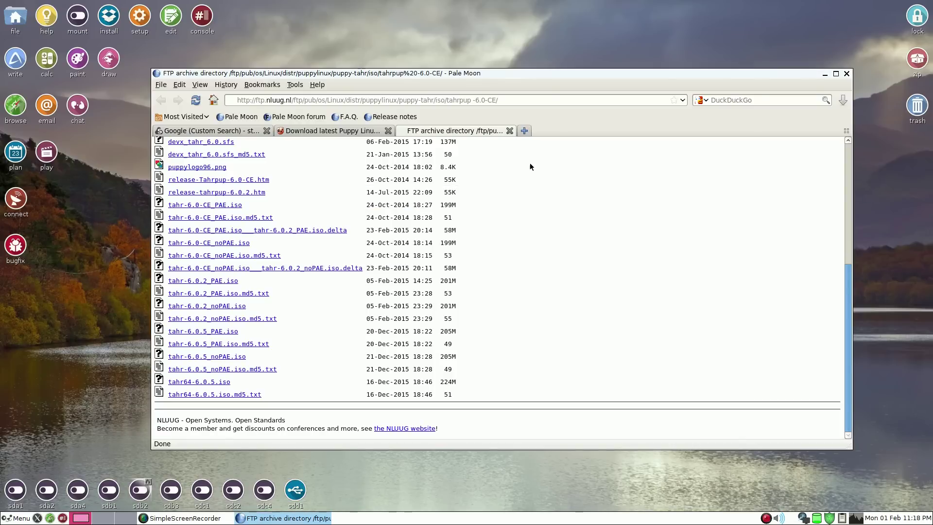
pyautogui.moveTo(522, 73); pyautogui.dragTo(512, 82)
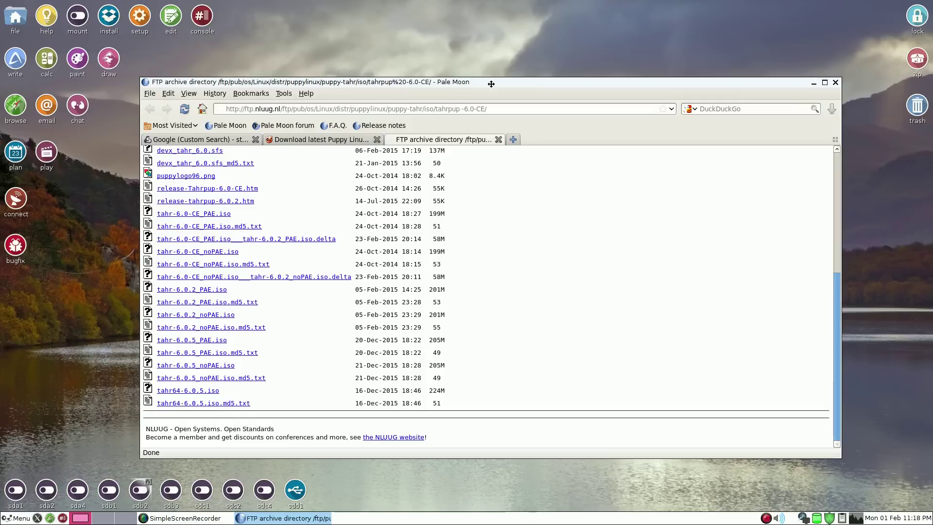
pyautogui.moveTo(491, 82); pyautogui.dragTo(483, 85)
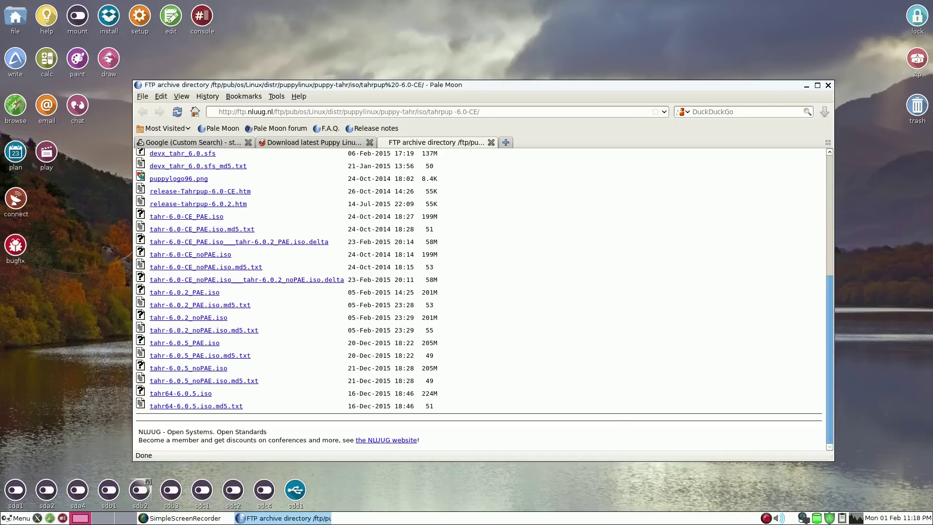
pyautogui.click(9, 519)
pyautogui.moveTo(29, 469)
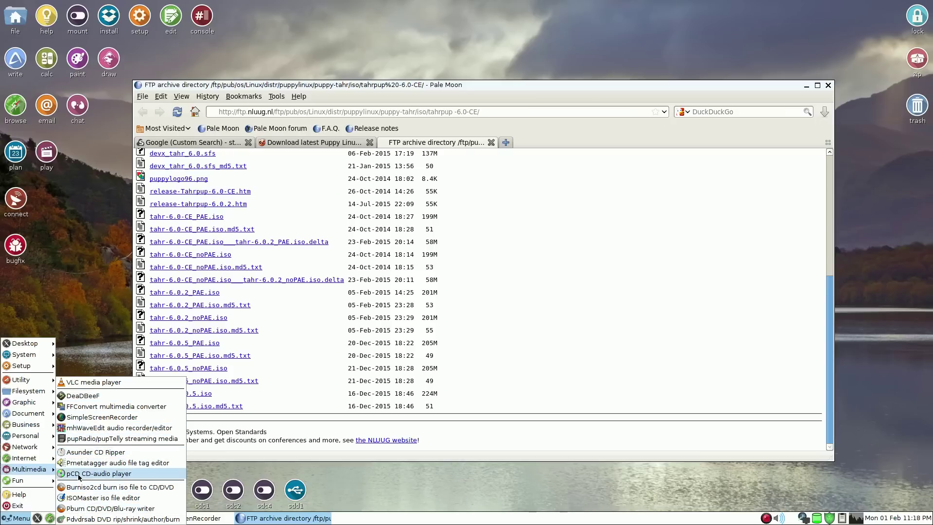
# Reopen the applications menu and browse its categories toward Setup.
pyautogui.click(43, 470)
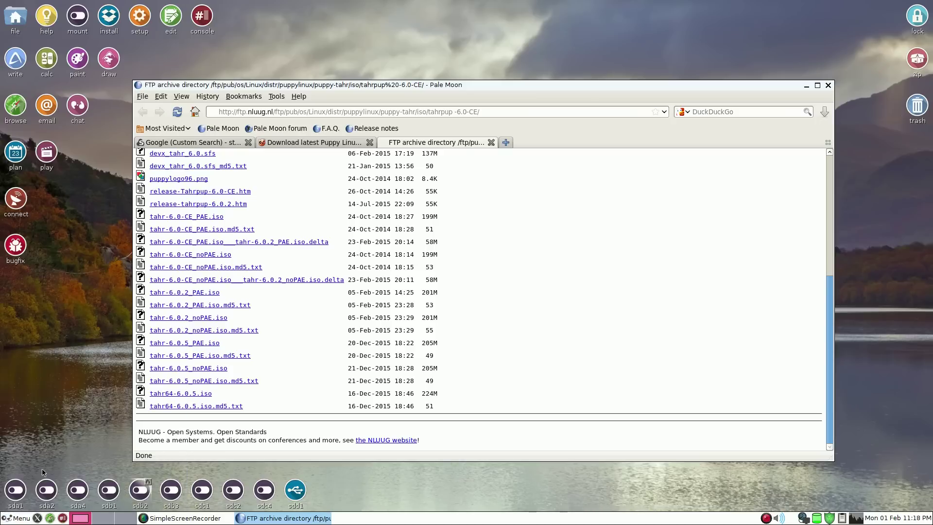
pyautogui.click(17, 518)
pyautogui.moveTo(31, 470)
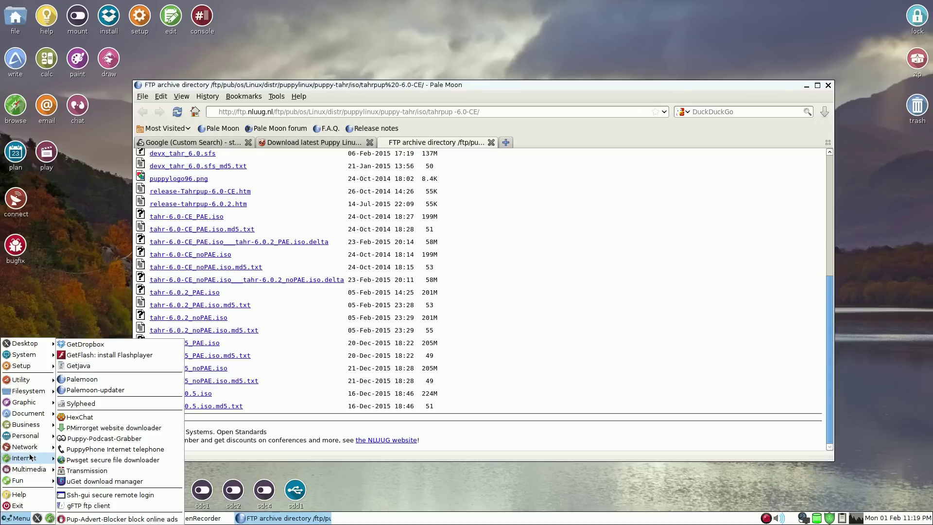
pyautogui.moveTo(30, 404)
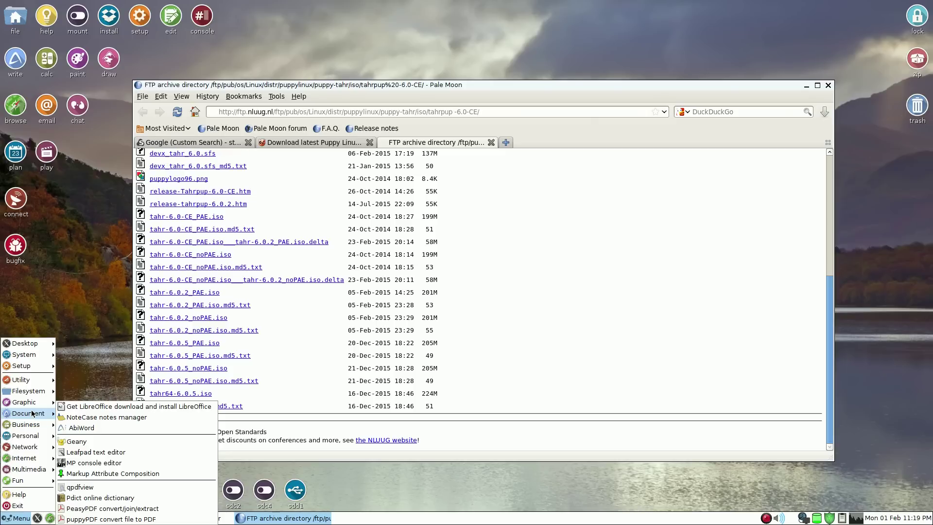
pyautogui.moveTo(29, 359)
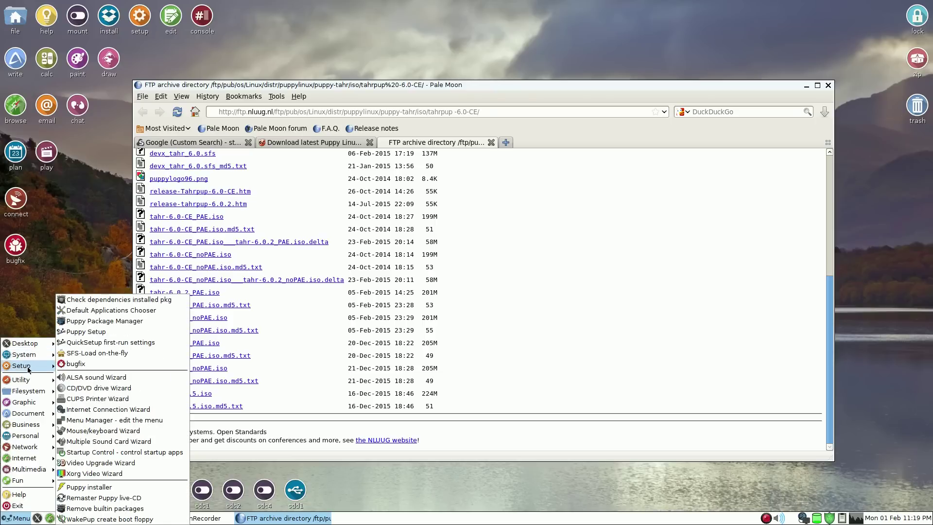
# Start Puppy Package Manager, close Pale Moon's three tabs, and center the manager window.
pyautogui.click(108, 323)
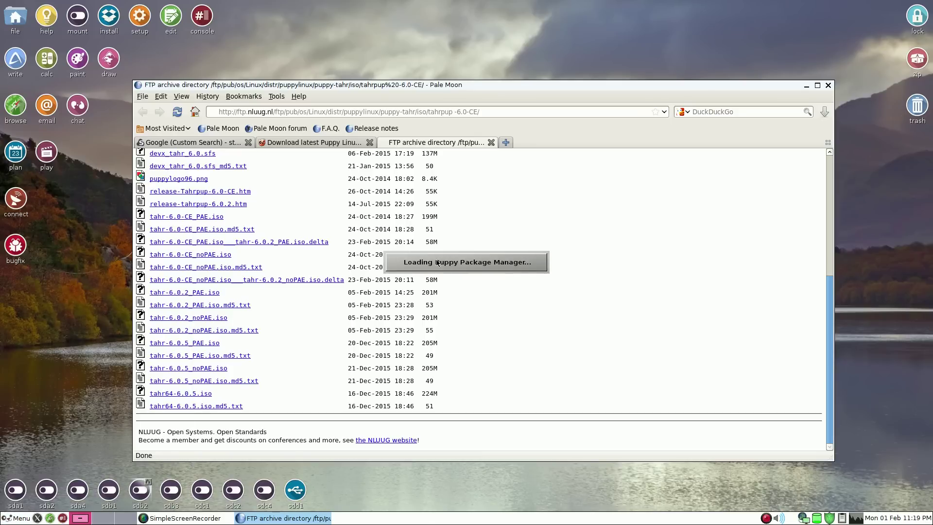
pyautogui.click(828, 87)
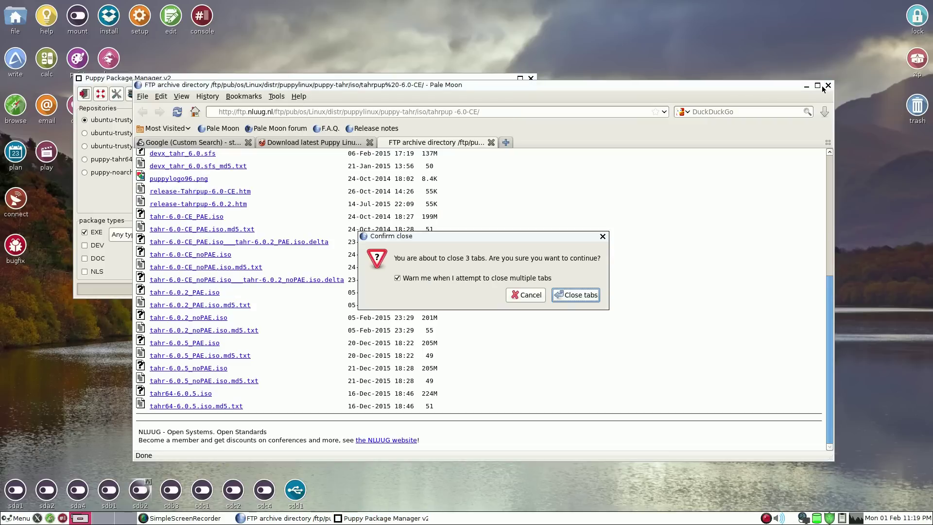
pyautogui.click(567, 291)
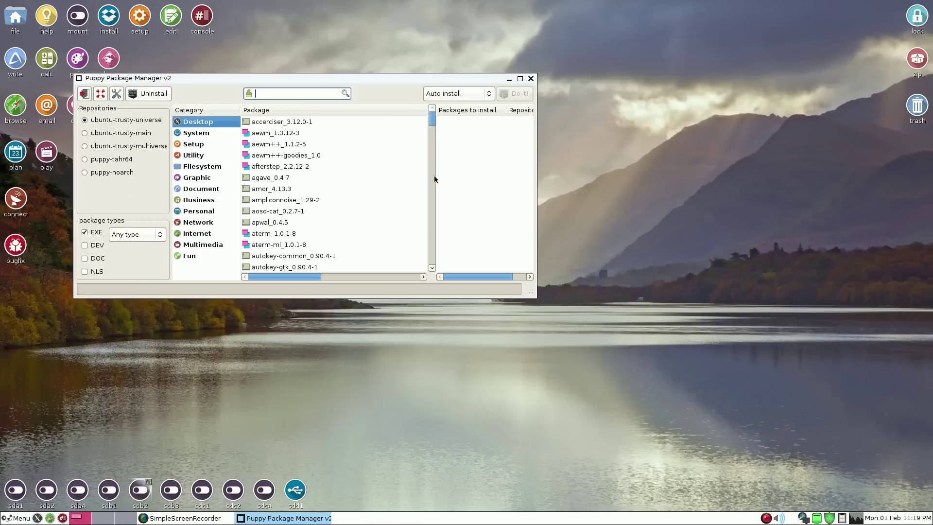
pyautogui.moveTo(406, 78); pyautogui.dragTo(572, 172)
# Search for 'guvcview' and select guvcview_1.7.1 for installation.
pyautogui.write('guvcview')
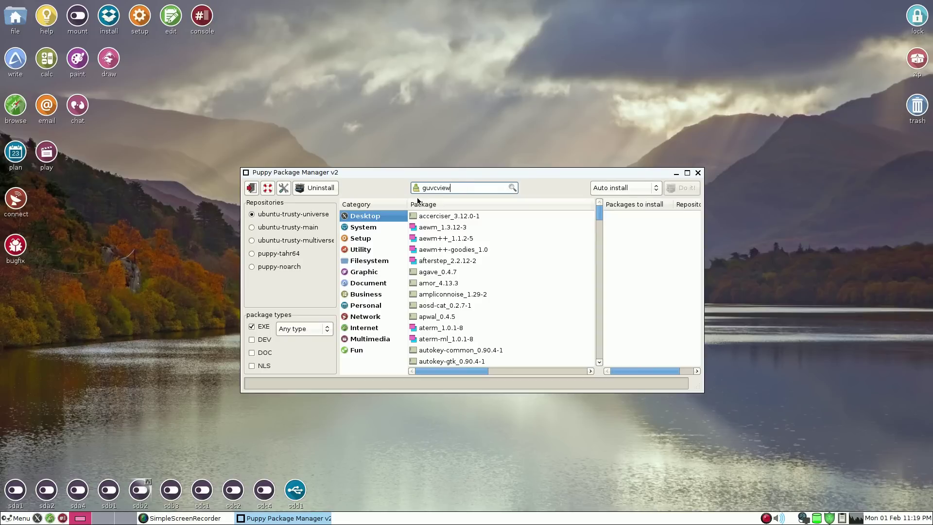
pyautogui.press('Return')
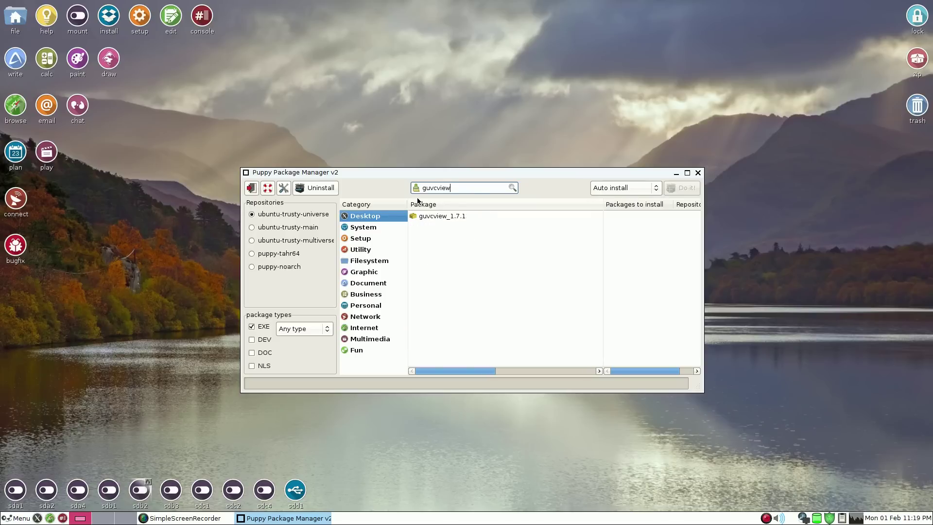
pyautogui.click(437, 220)
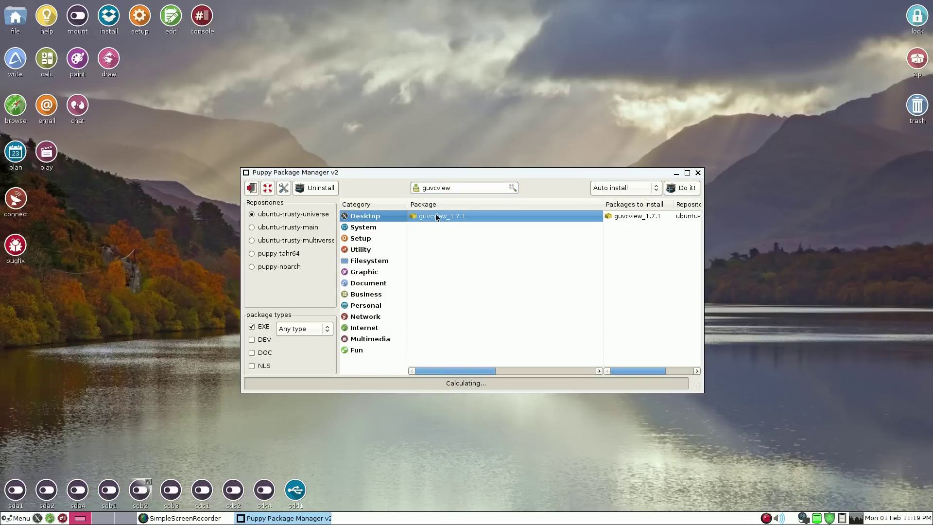
pyautogui.click(375, 218)
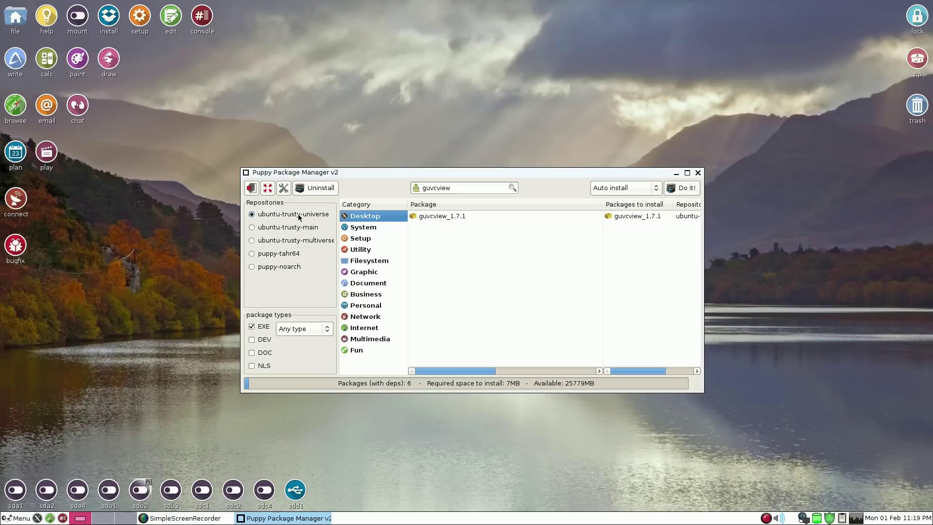
# Compare puppy-tahr64 and ubuntu-trusty-main, then re-search guvcview in ubuntu-trusty-universe.
pyautogui.click(263, 256)
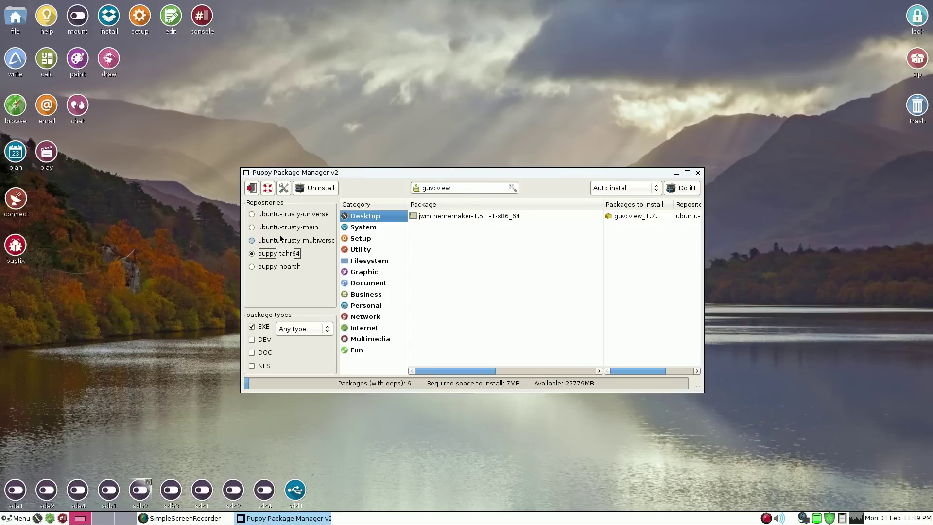
pyautogui.click(254, 229)
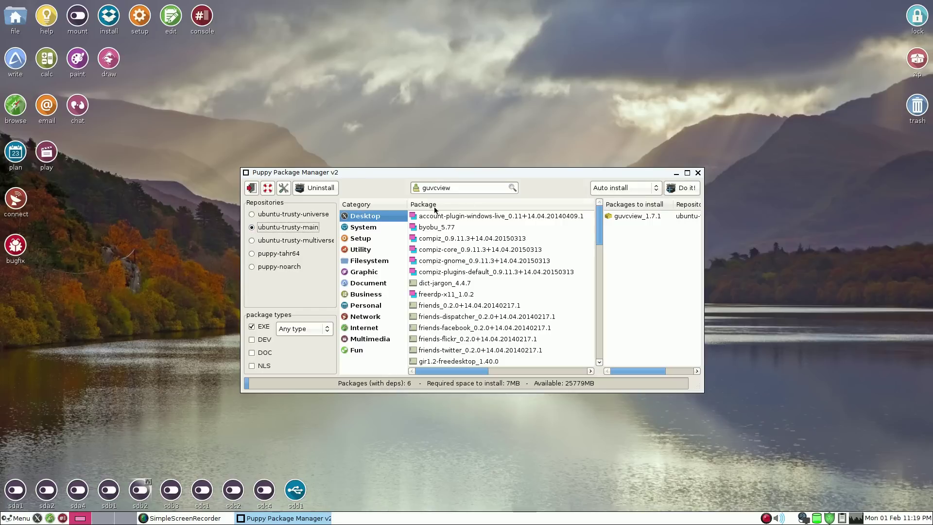
pyautogui.click(457, 189)
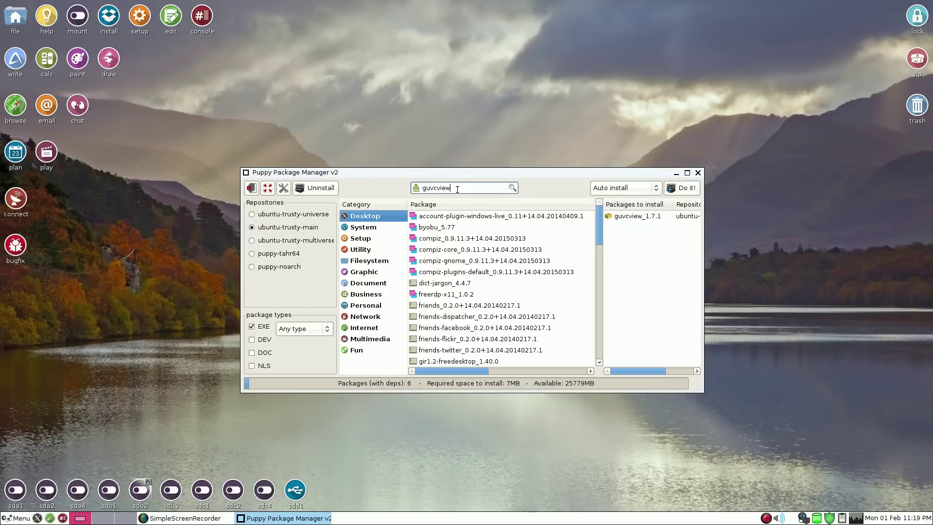
pyautogui.click(511, 188)
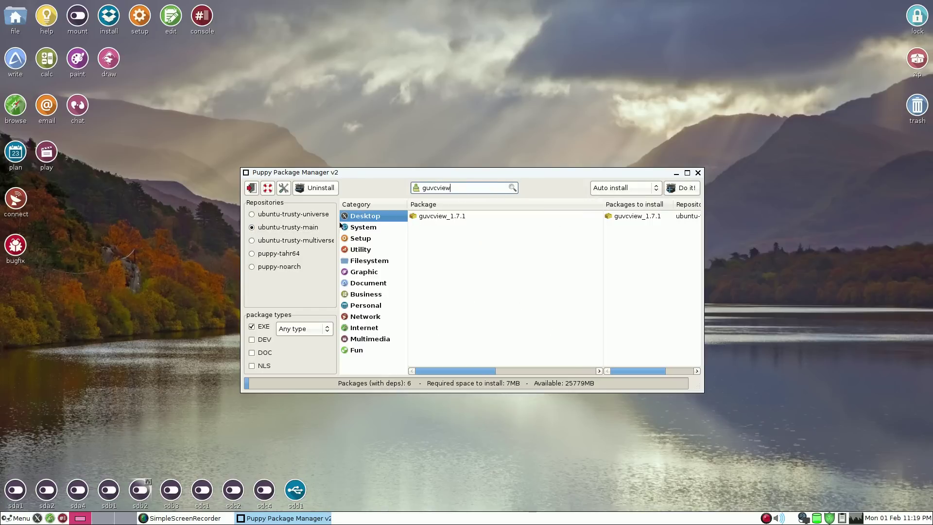
pyautogui.click(306, 214)
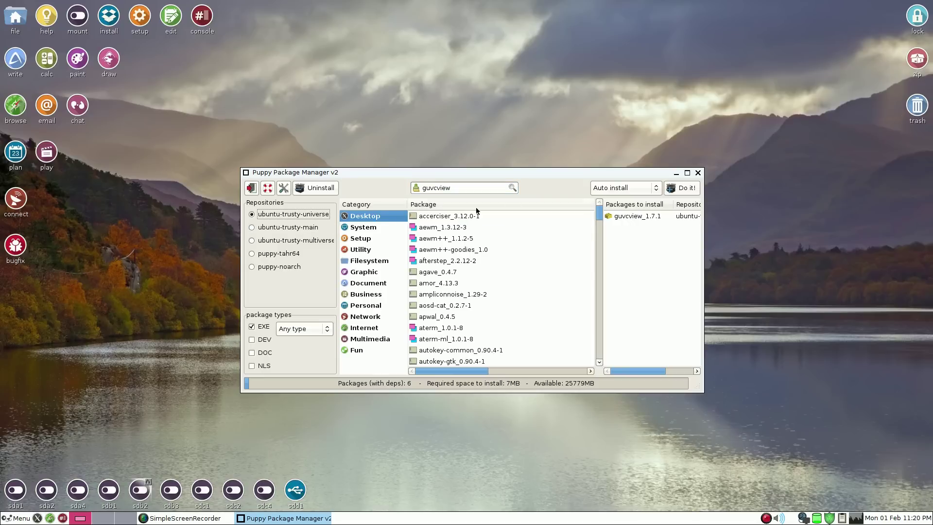
pyautogui.click(454, 189)
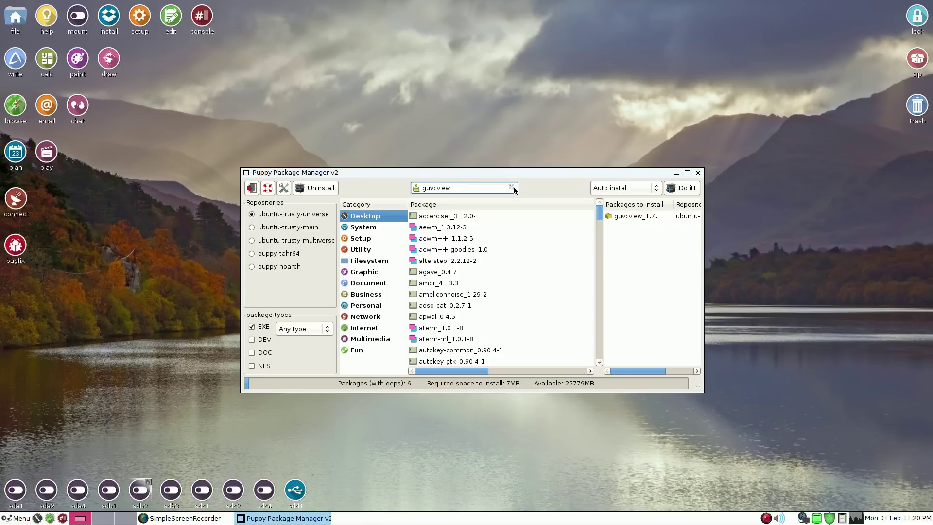
pyautogui.click(514, 188)
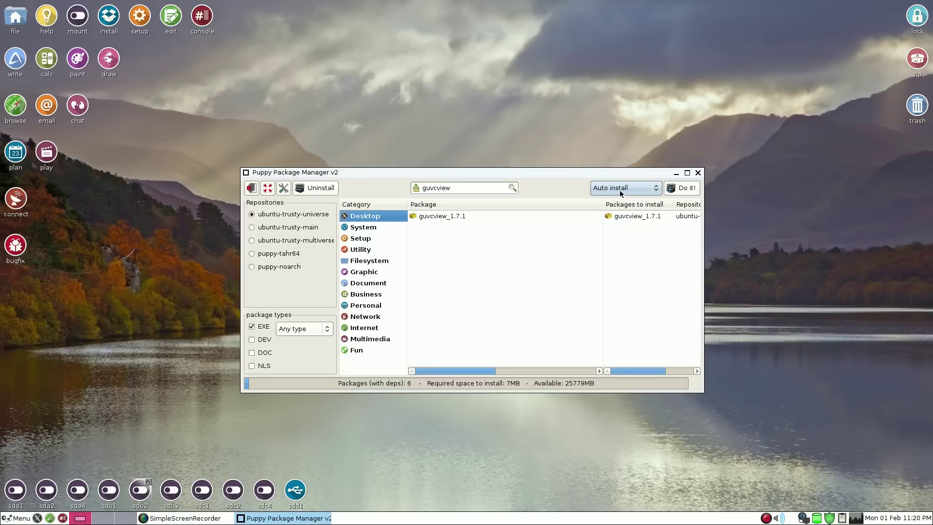
# Install the queued guvcview_1.7.1 with its five dependency libraries and dismiss the install report.
pyautogui.click(687, 189)
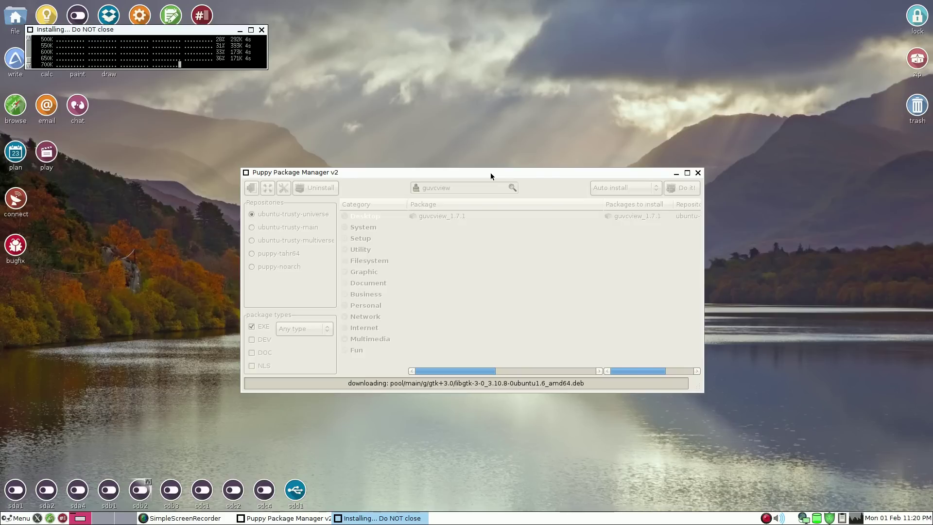
pyautogui.moveTo(491, 173); pyautogui.dragTo(509, 153)
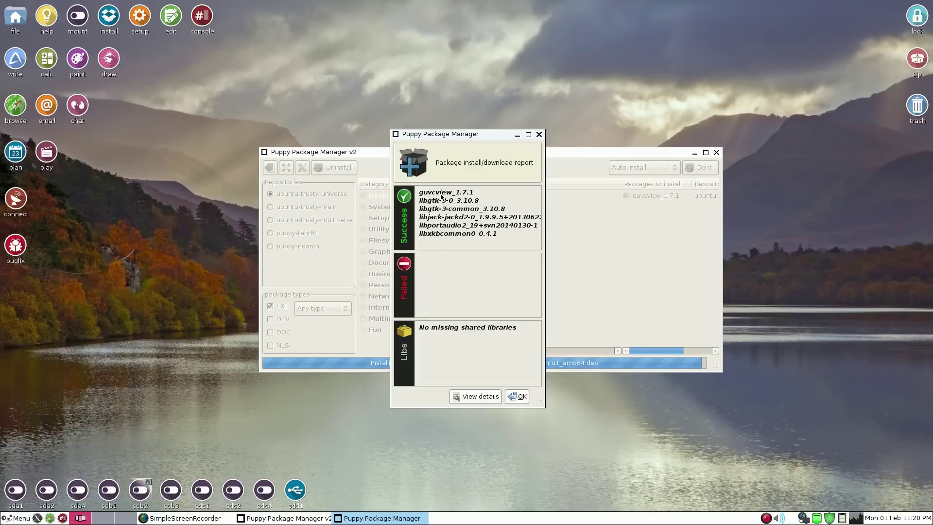
pyautogui.click(517, 396)
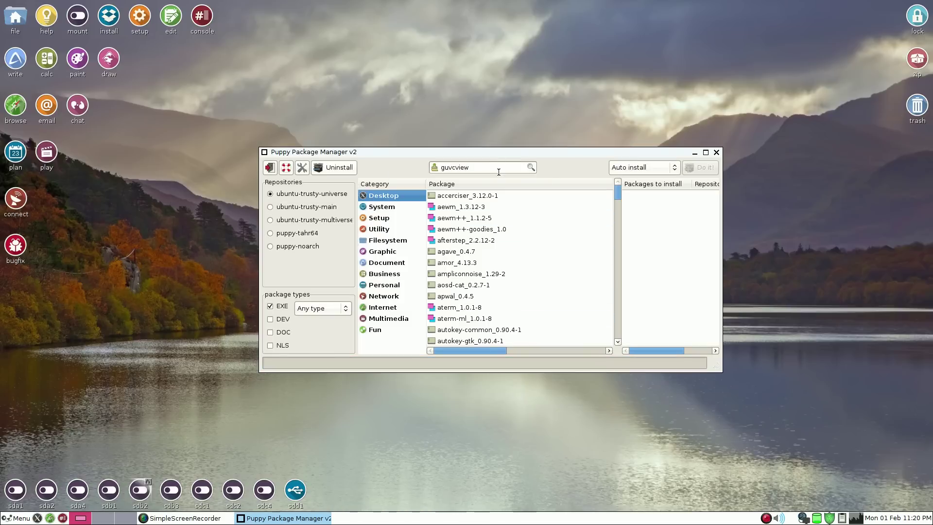
pyautogui.click(717, 153)
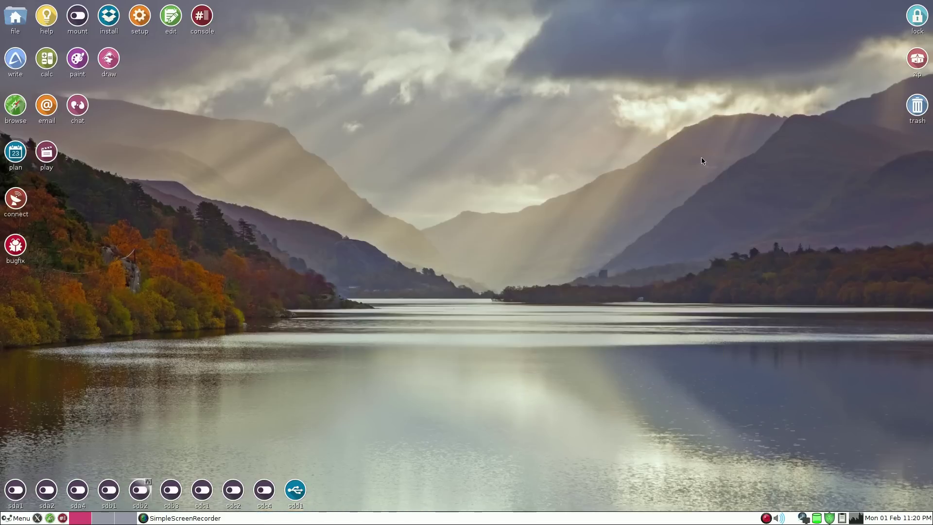
pyautogui.click(9, 521)
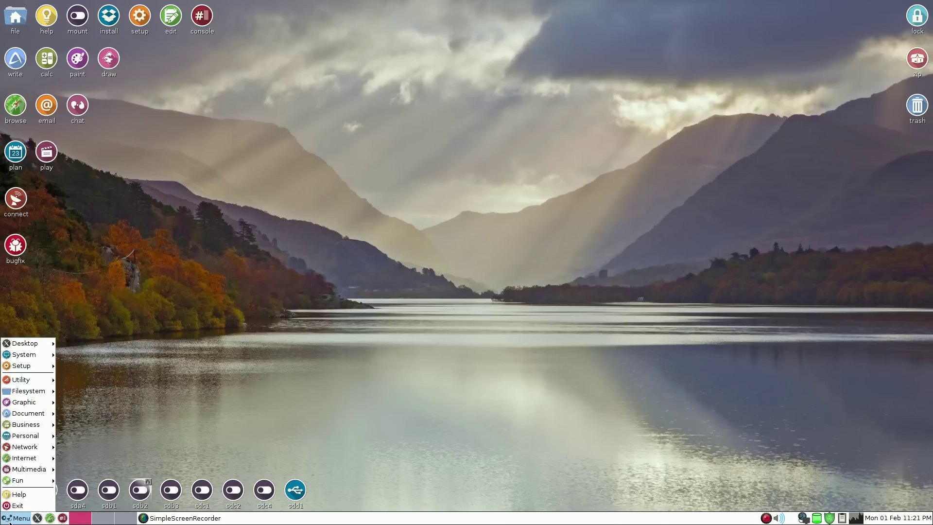
pyautogui.moveTo(17, 470)
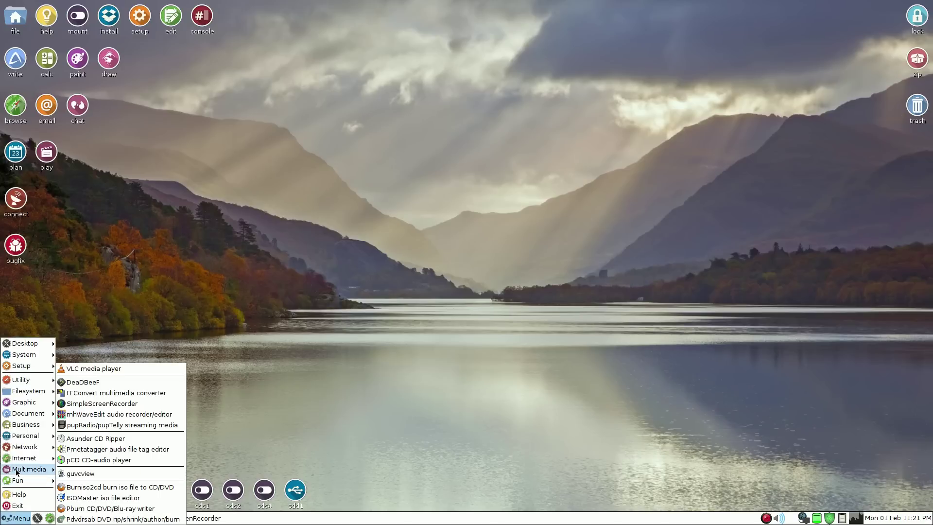
pyautogui.click(80, 474)
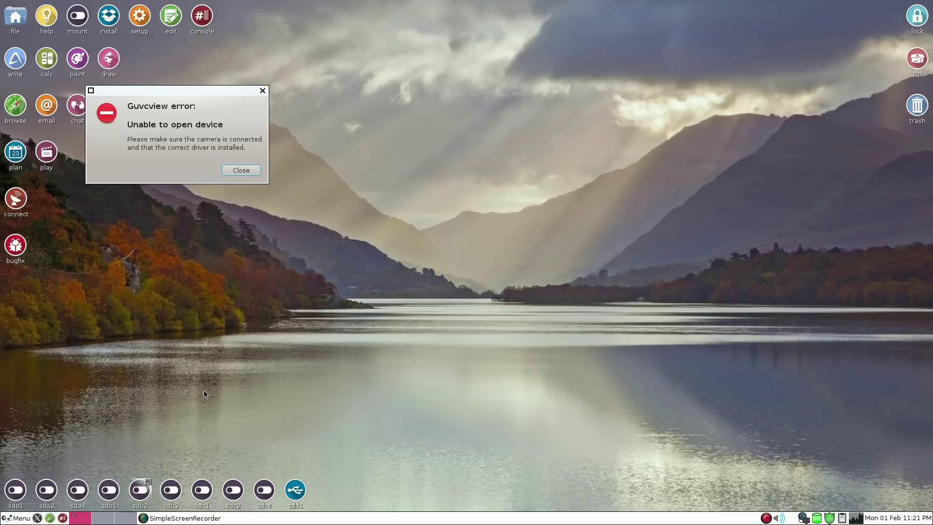
pyautogui.moveTo(199, 95); pyautogui.dragTo(466, 168)
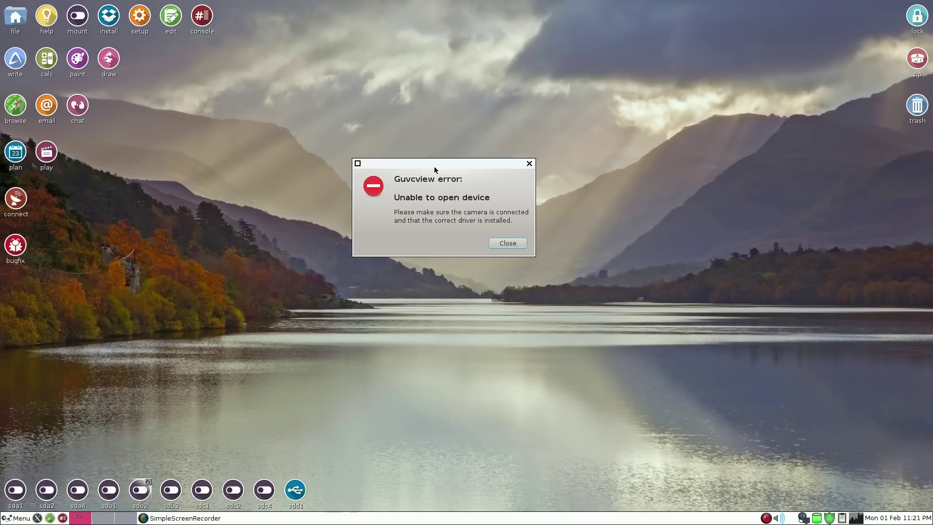
pyautogui.moveTo(448, 167); pyautogui.dragTo(477, 305)
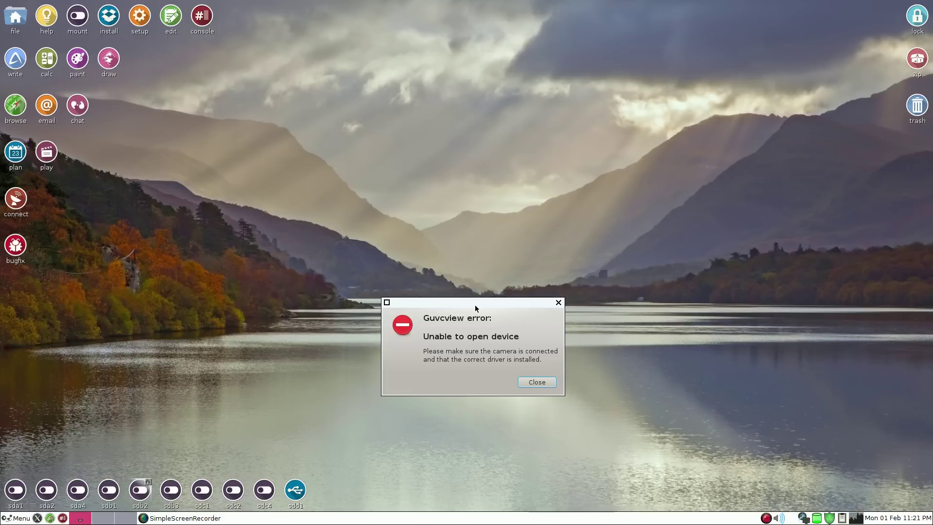
pyautogui.click(537, 382)
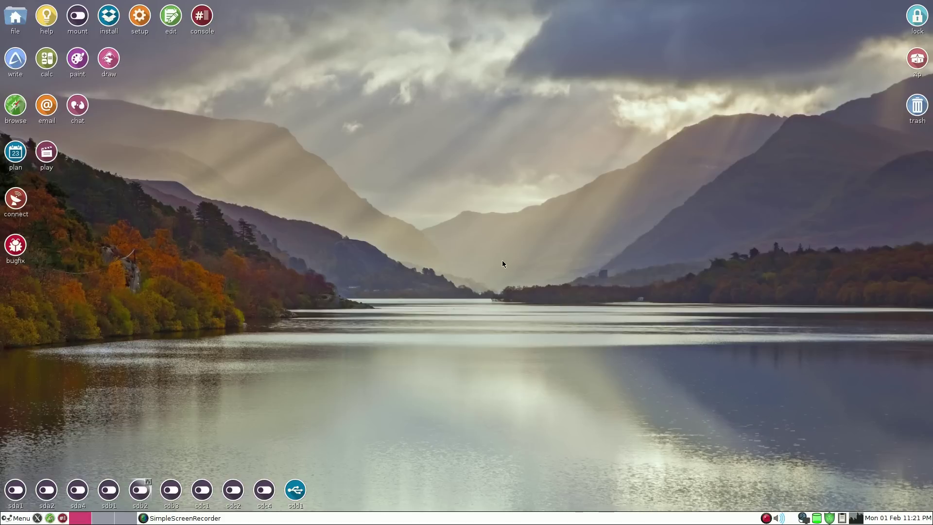